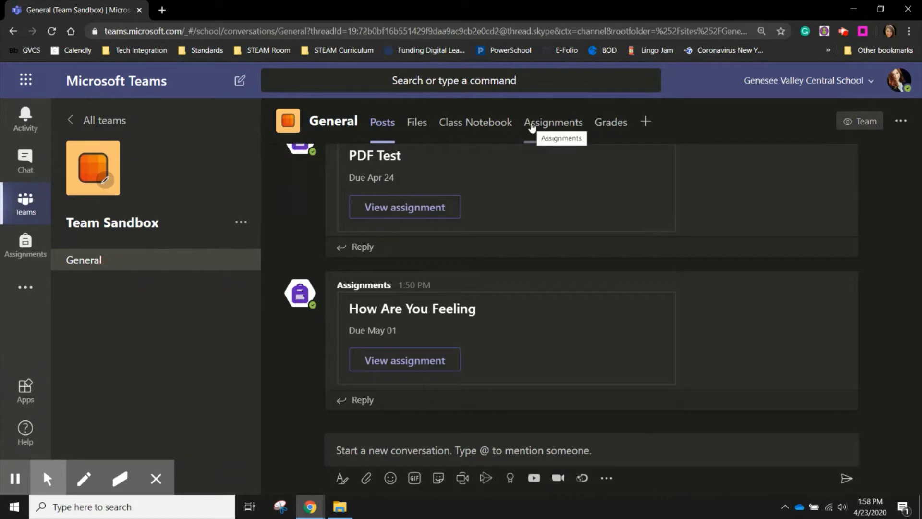
# Open the General channel's assignments and review the Drafts, Assigned and Graded sections.
pyautogui.click(559, 126)
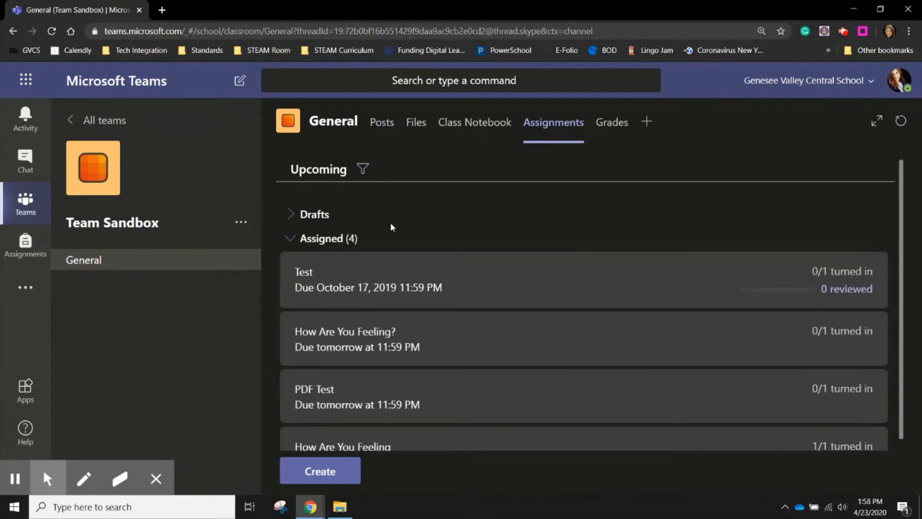
pyautogui.click(299, 219)
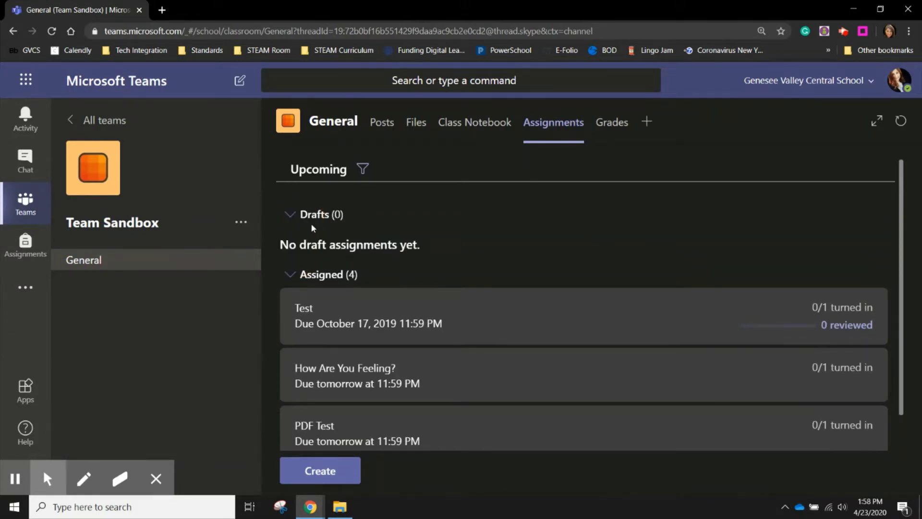
pyautogui.scroll(-2, 311, 223)
pyautogui.scroll(2, 331, 245)
pyautogui.scroll(-2, 344, 261)
pyautogui.scroll(-1, 345, 249)
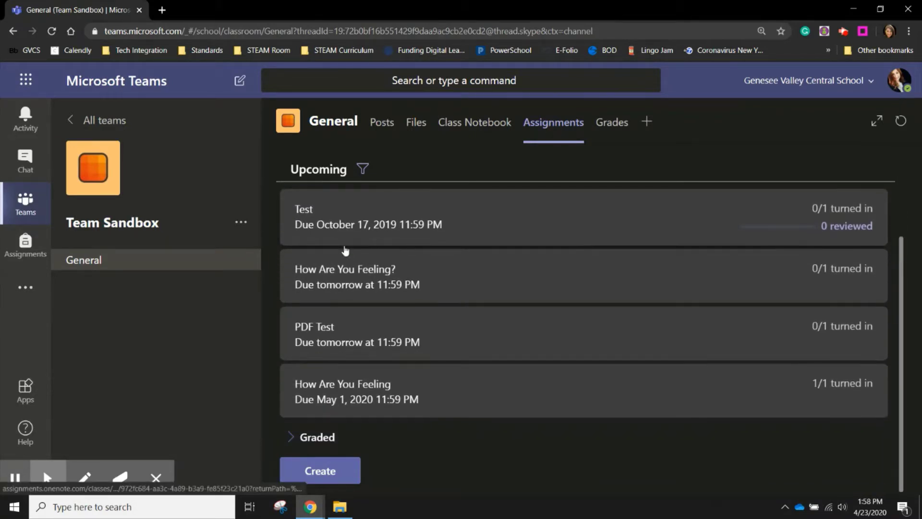
pyautogui.click(326, 442)
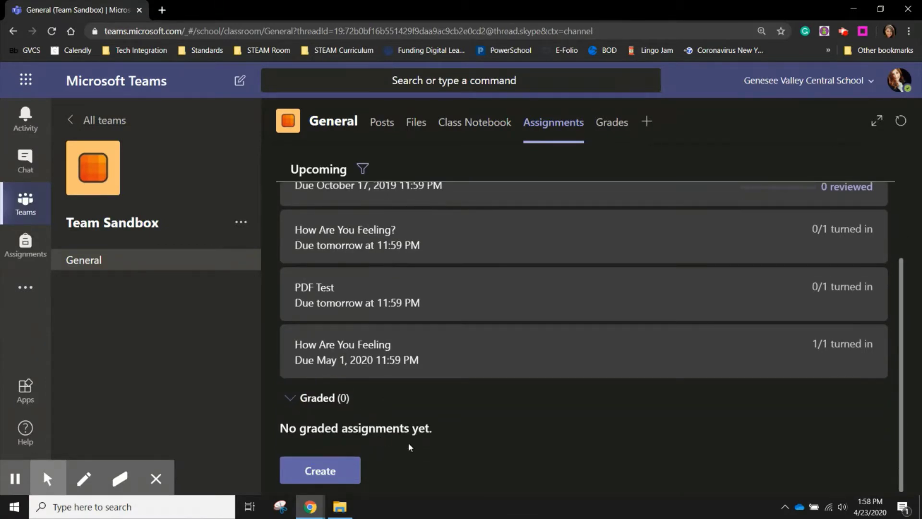
# Create a new assignment titled "How Are You Feeling?".
pyautogui.click(321, 472)
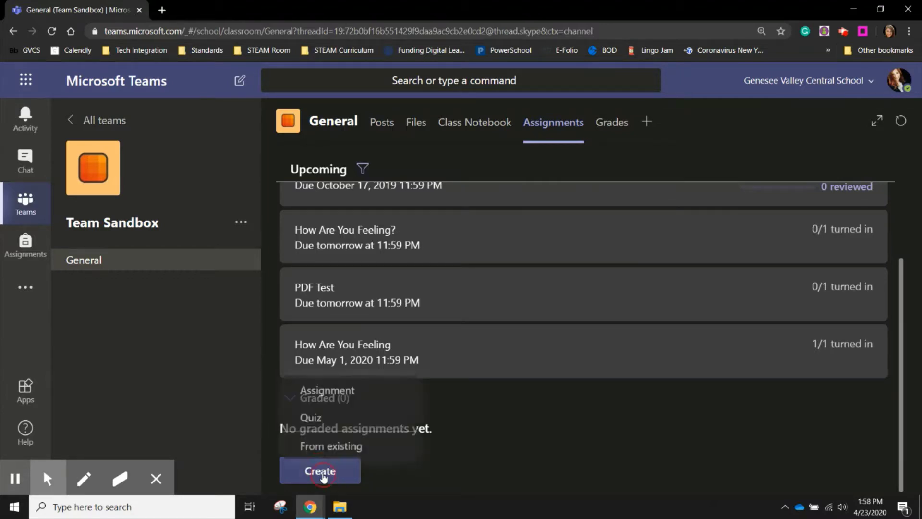
pyautogui.click(369, 392)
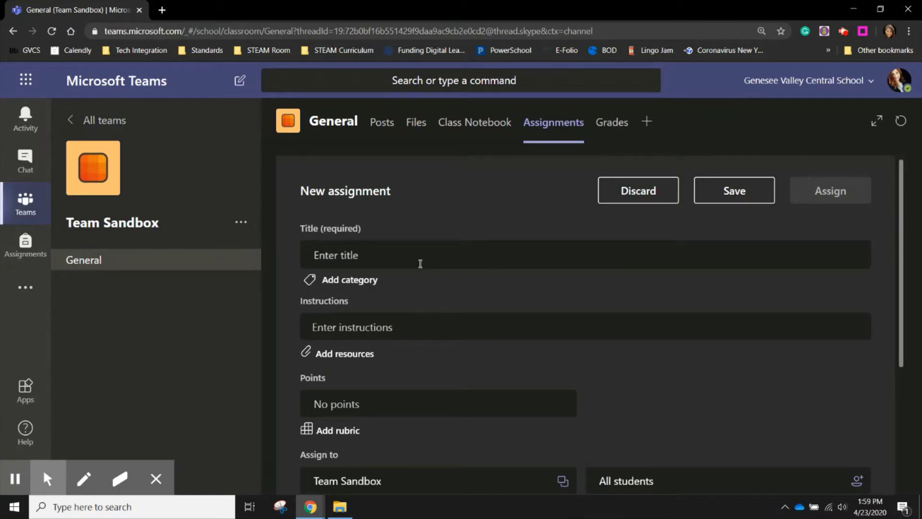
pyautogui.scroll(-4, 420, 264)
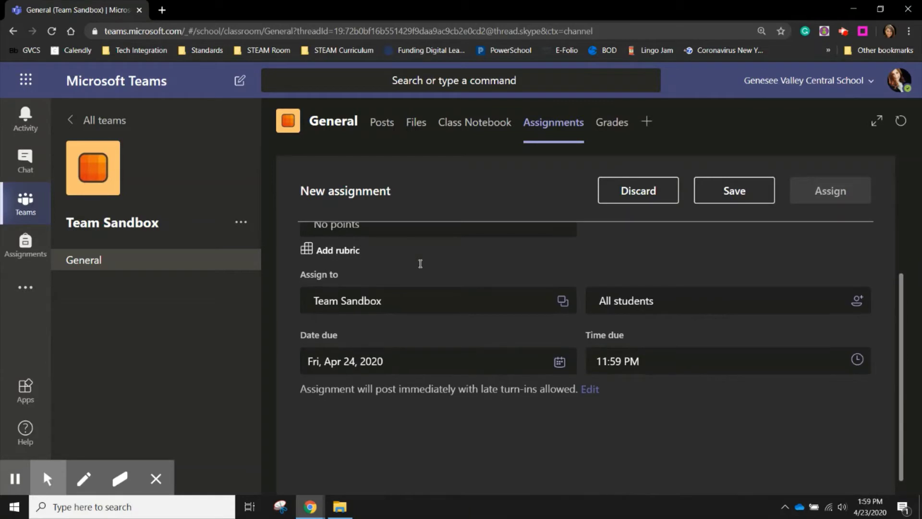
pyautogui.scroll(4, 420, 263)
pyautogui.click(434, 259)
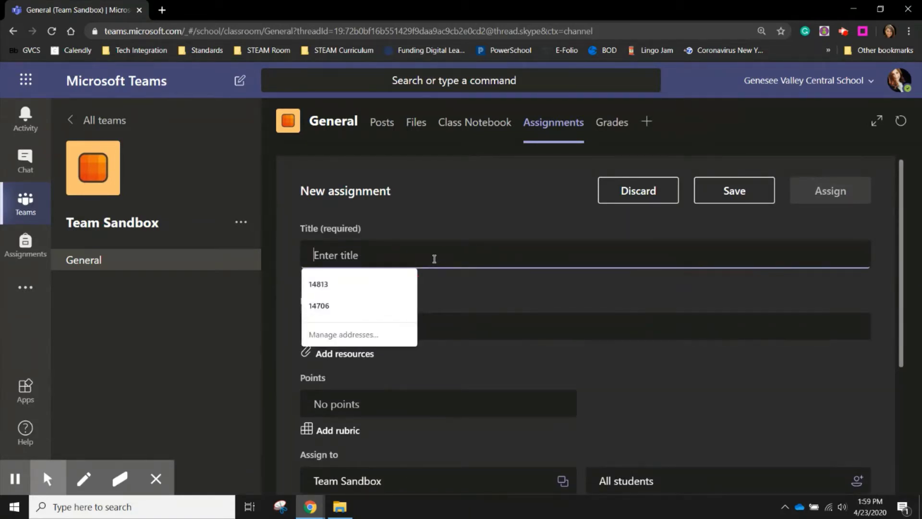
pyautogui.write('How ')
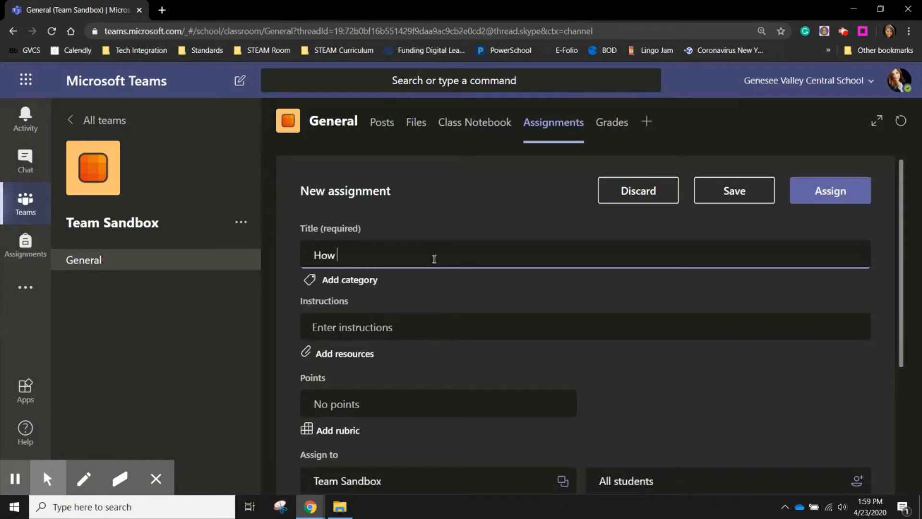
pyautogui.write('Are You Feeling?')
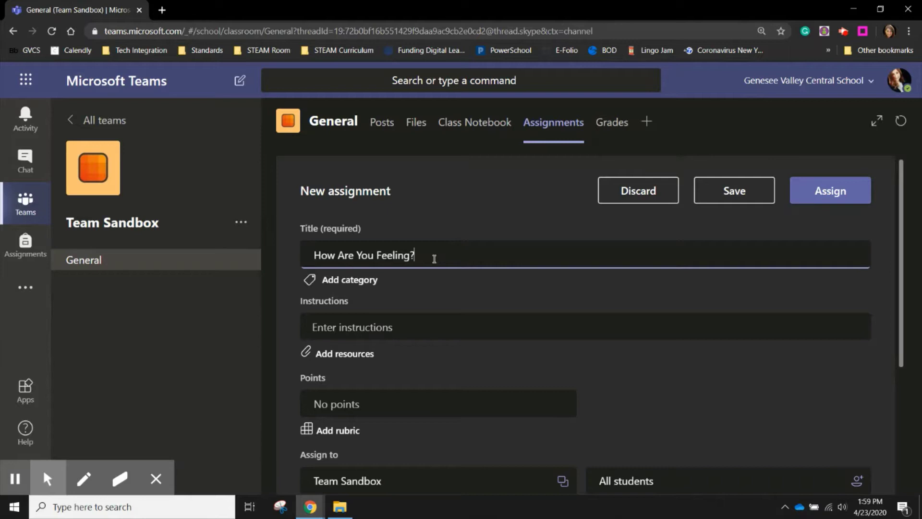
# Enter the instructions "Open the document below and complete the questions using complete sentences and proper grammar.".
pyautogui.click(403, 328)
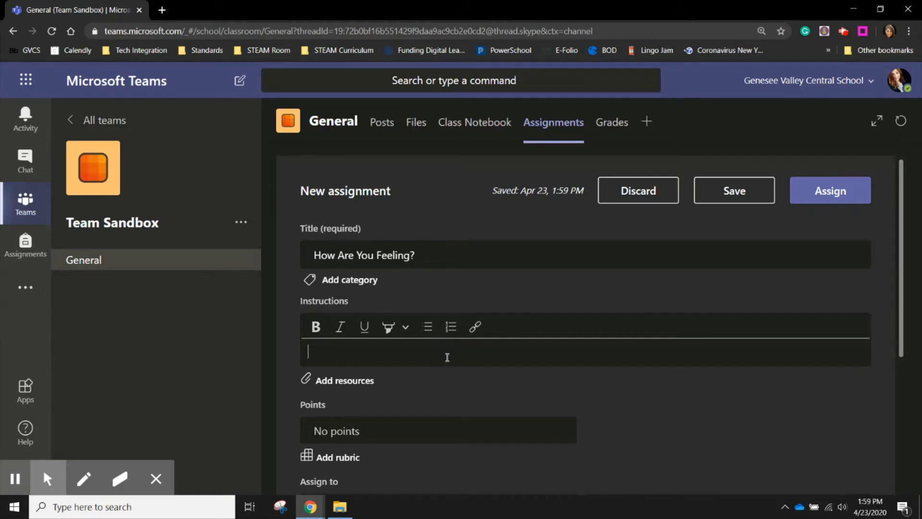
pyautogui.write('Open the document below and')
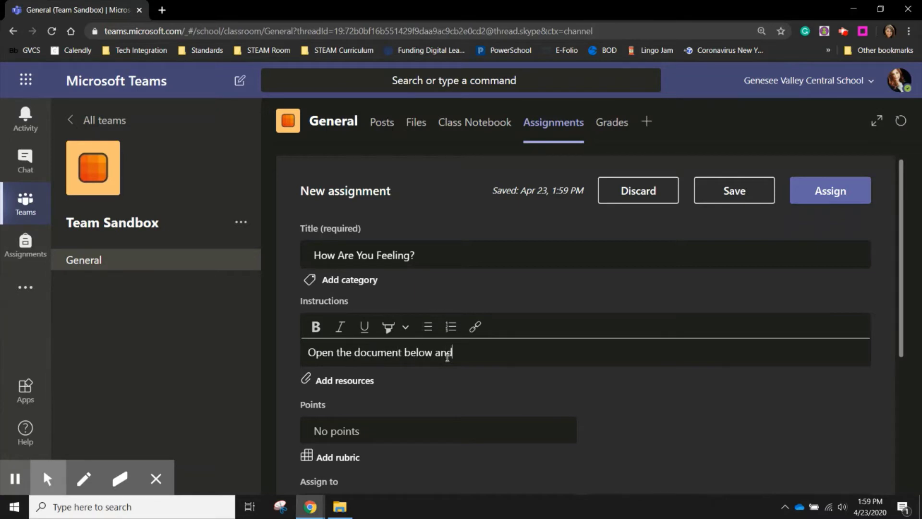
pyautogui.write(' complete the question')
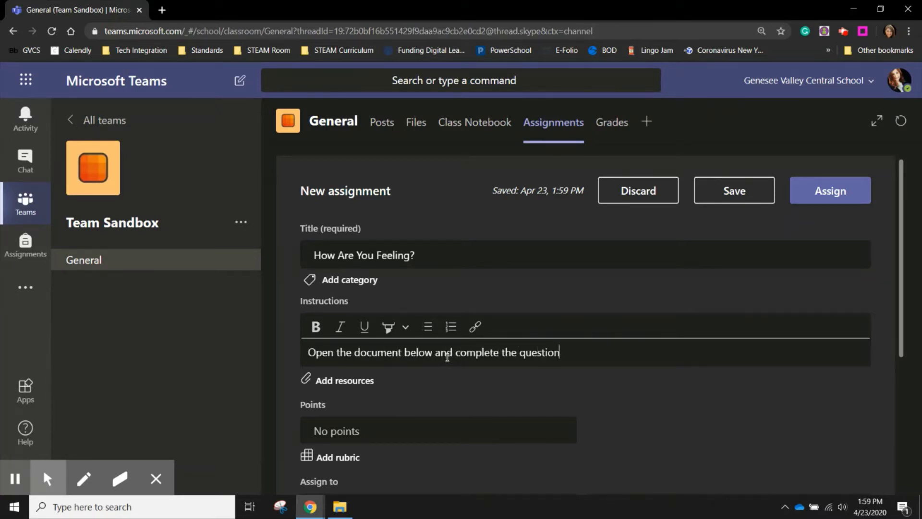
pyautogui.write('s using complet')
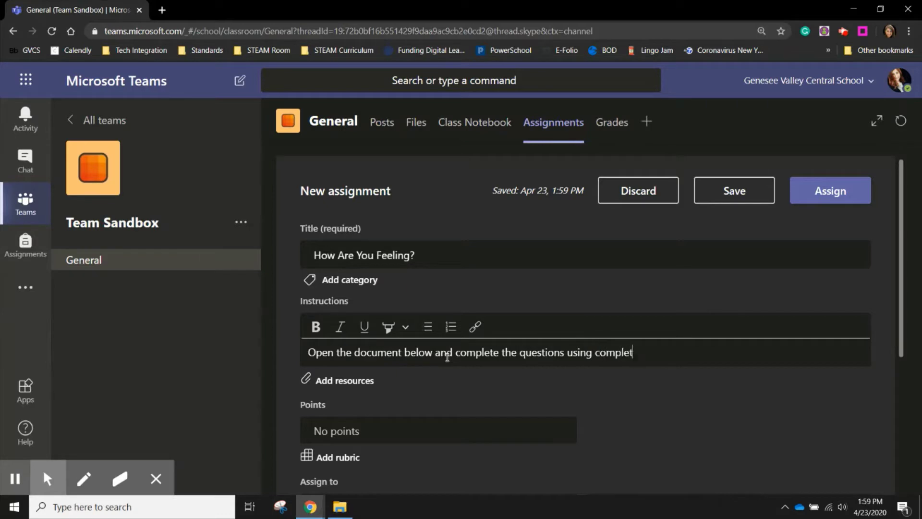
pyautogui.write('e sentences and pro')
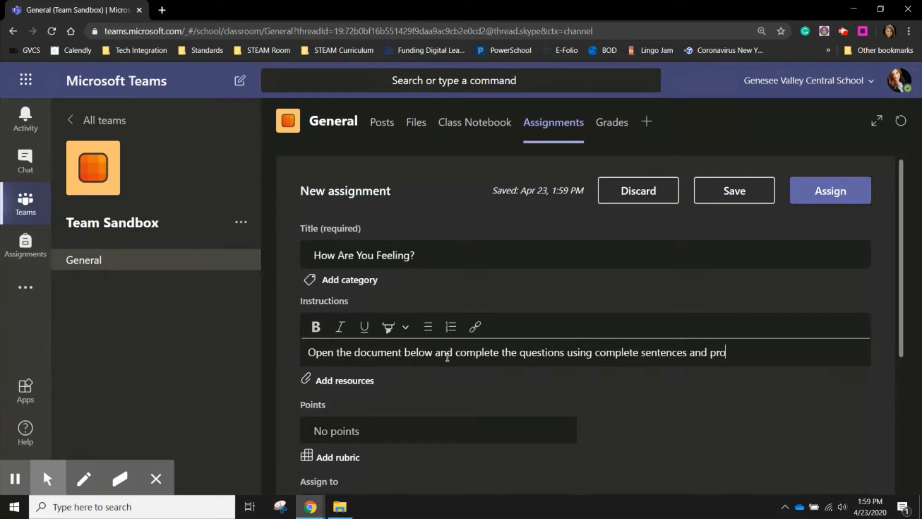
pyautogui.write('per grammar.')
# Attach the Word file test.docx from the device's Desktop and set it to "Students edit their own copy".
pyautogui.click(350, 383)
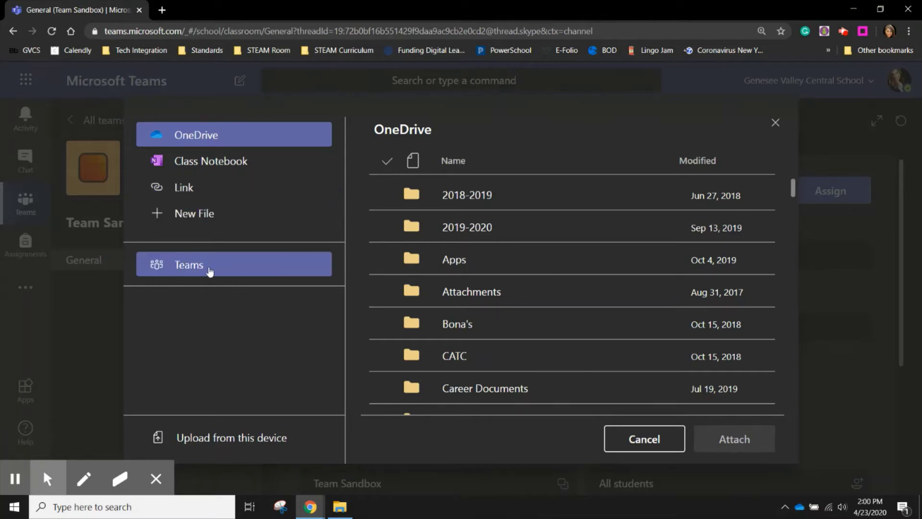
pyautogui.click(238, 439)
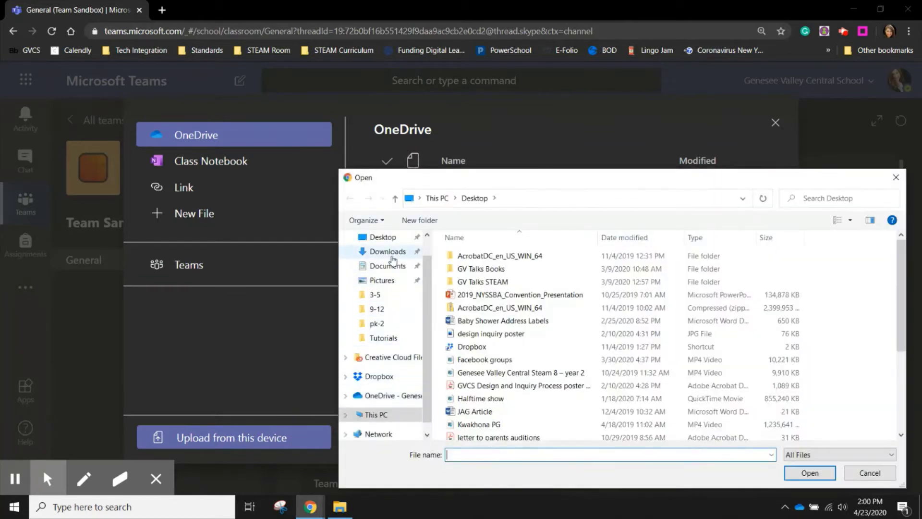
pyautogui.scroll(-3, 507, 343)
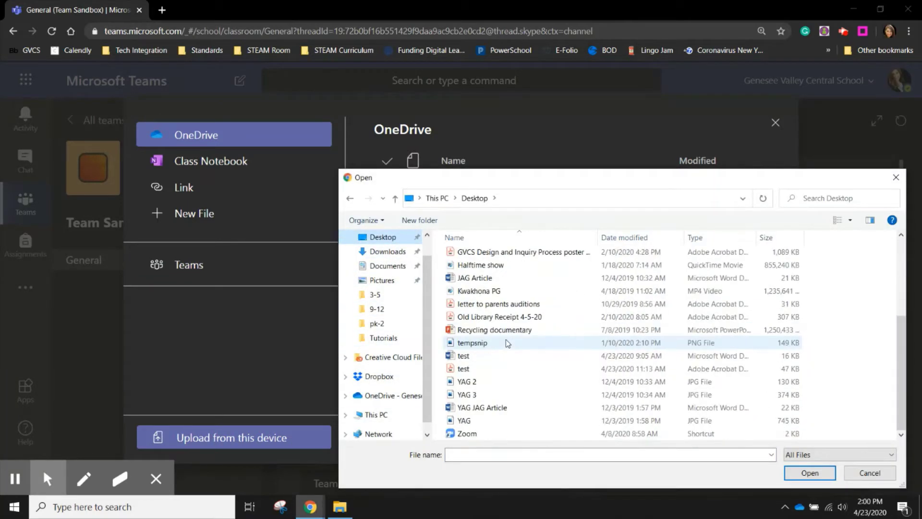
pyautogui.doubleClick(503, 357)
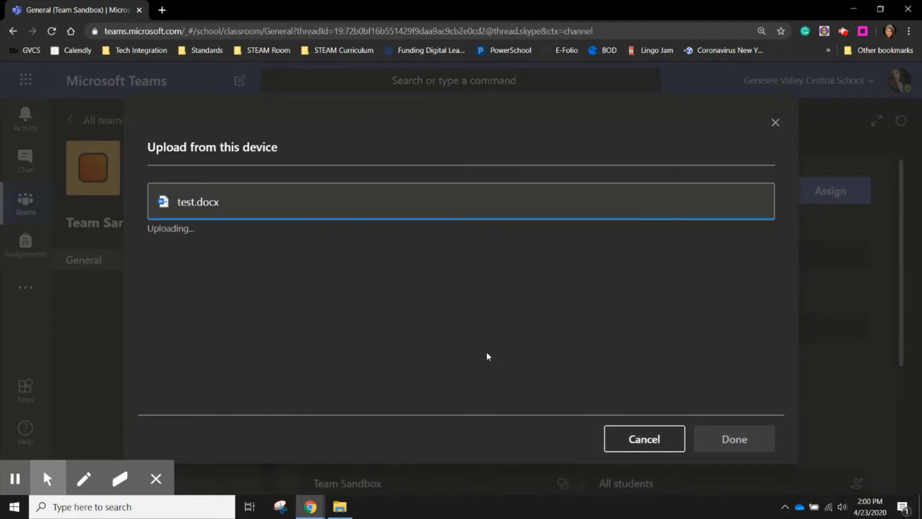
pyautogui.click(737, 439)
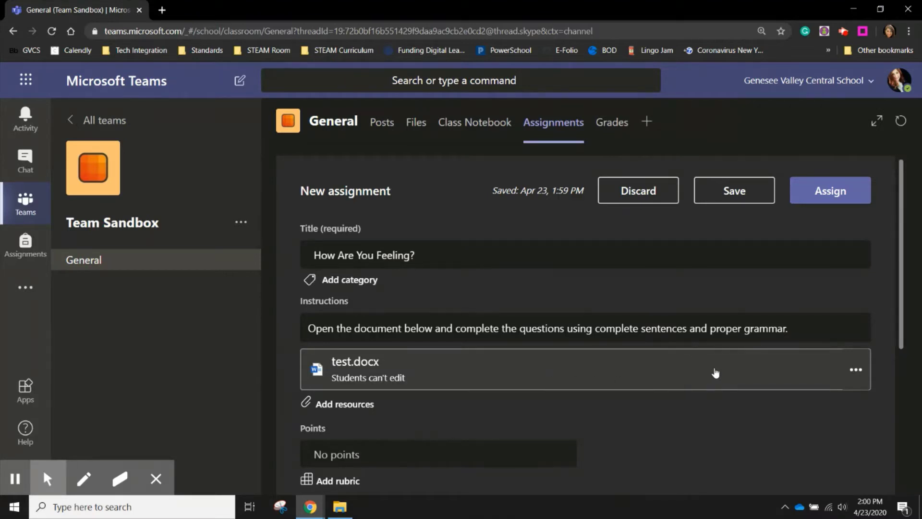
pyautogui.click(856, 372)
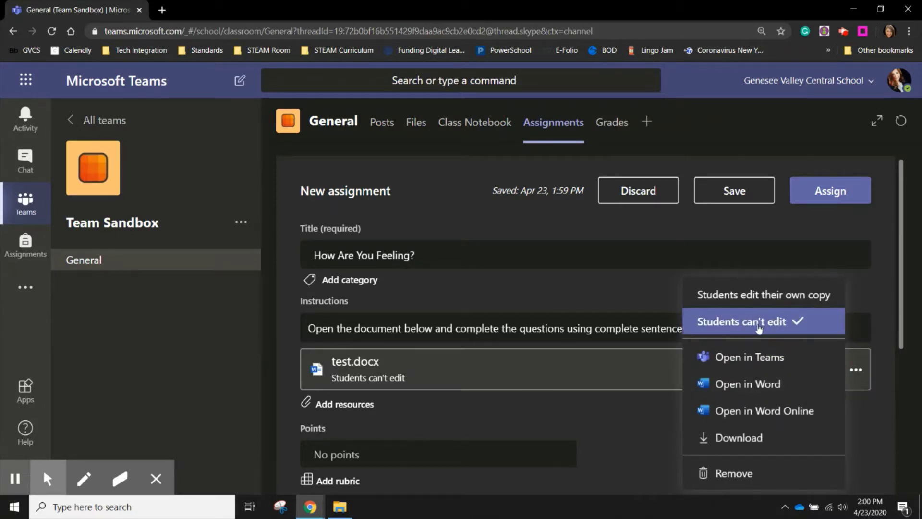
pyautogui.click(746, 295)
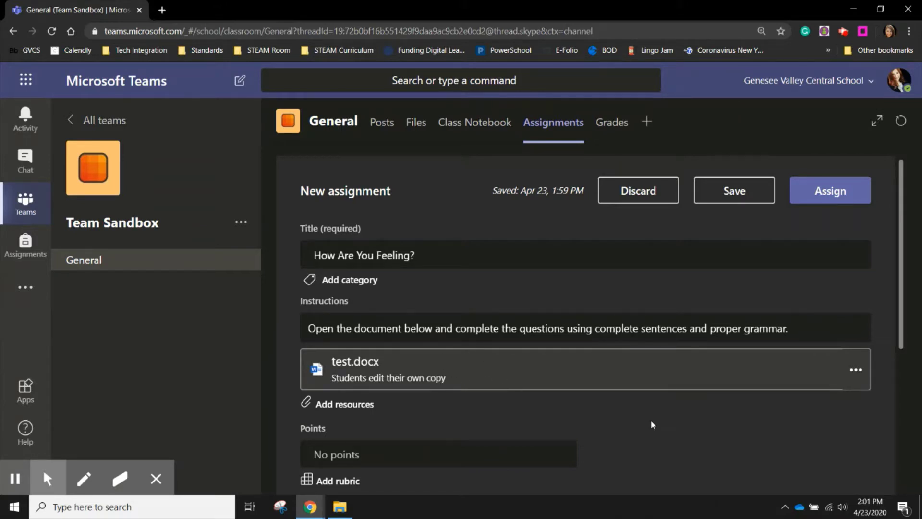
# Set the assignment's points to 10.
pyautogui.scroll(-1, 651, 420)
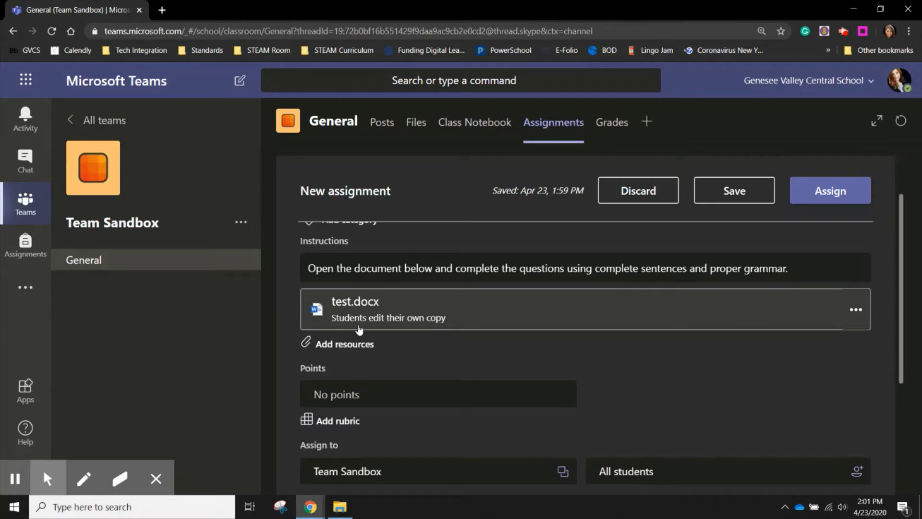
pyautogui.scroll(-1, 416, 331)
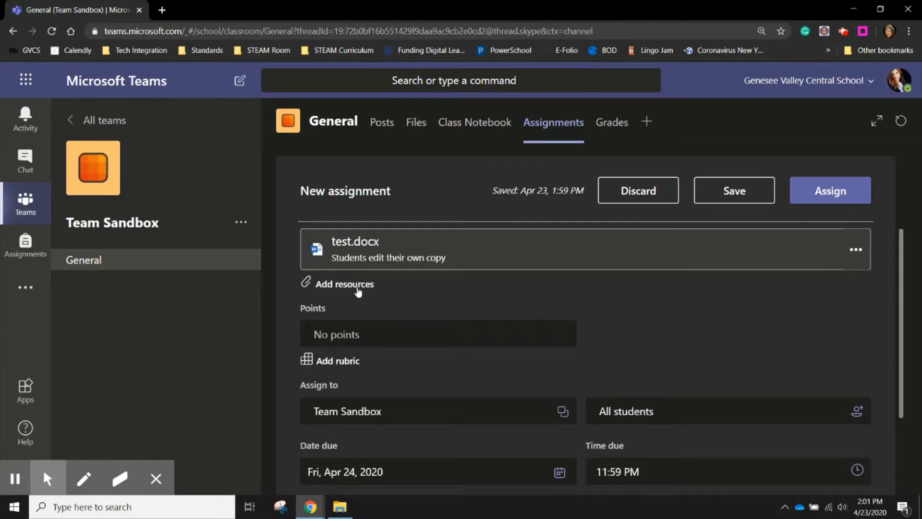
pyautogui.click(372, 330)
pyautogui.write('1')
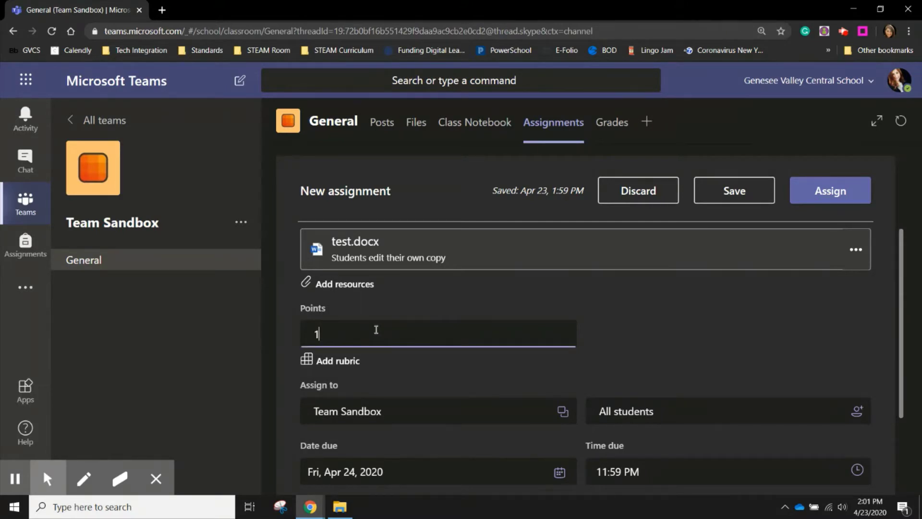
pyautogui.write('0')
# Try adding the Youth in Government and Social St 8 - Section 5 classes to the assignment, and deselect both again.
pyautogui.scroll(-2, 411, 351)
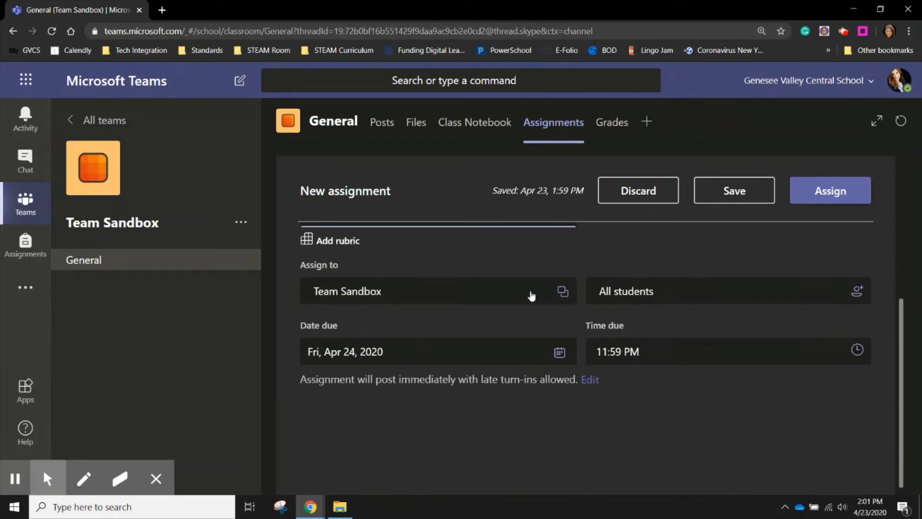
pyautogui.click(561, 296)
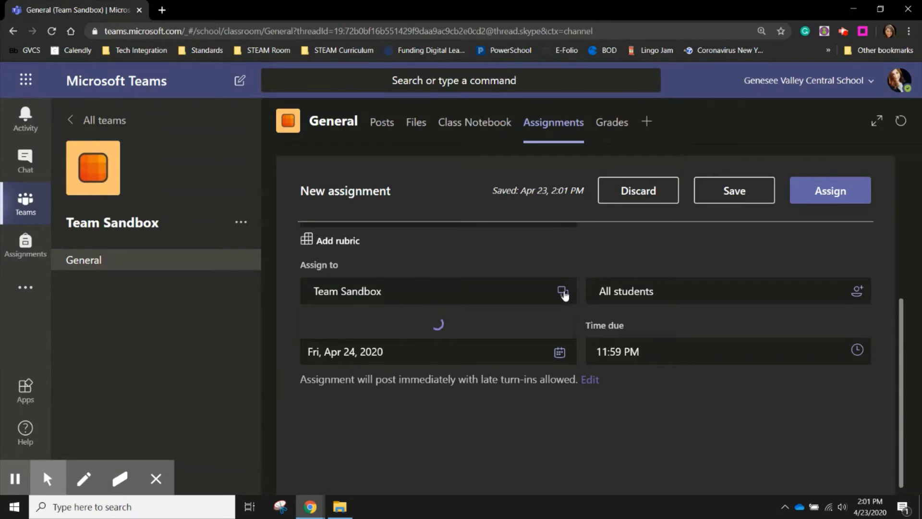
pyautogui.click(563, 293)
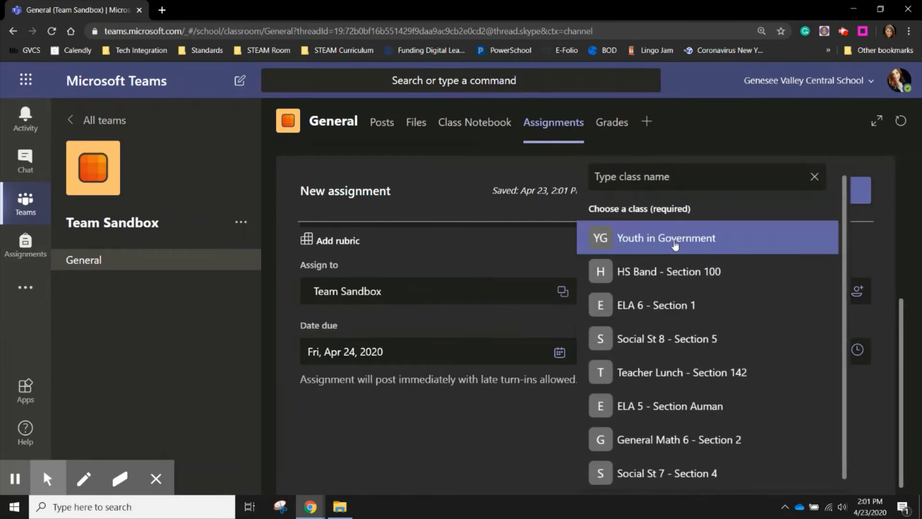
pyautogui.click(685, 239)
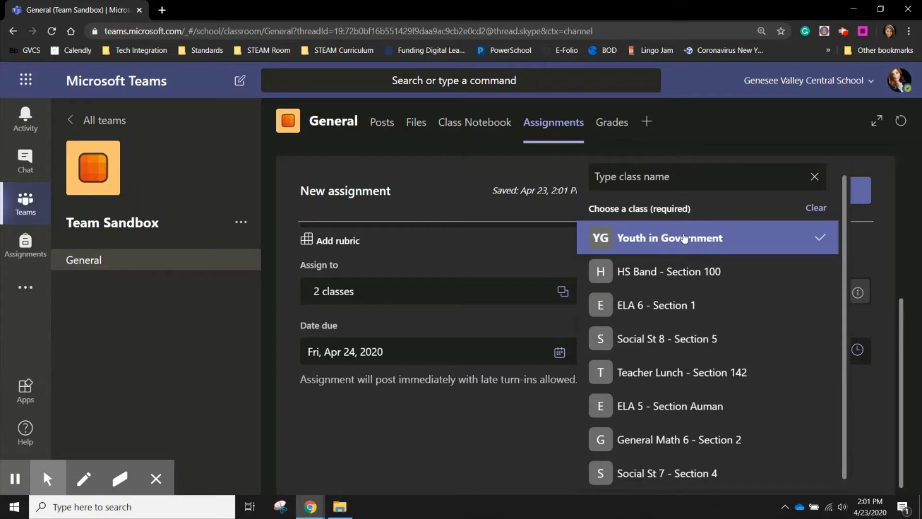
pyautogui.click(678, 339)
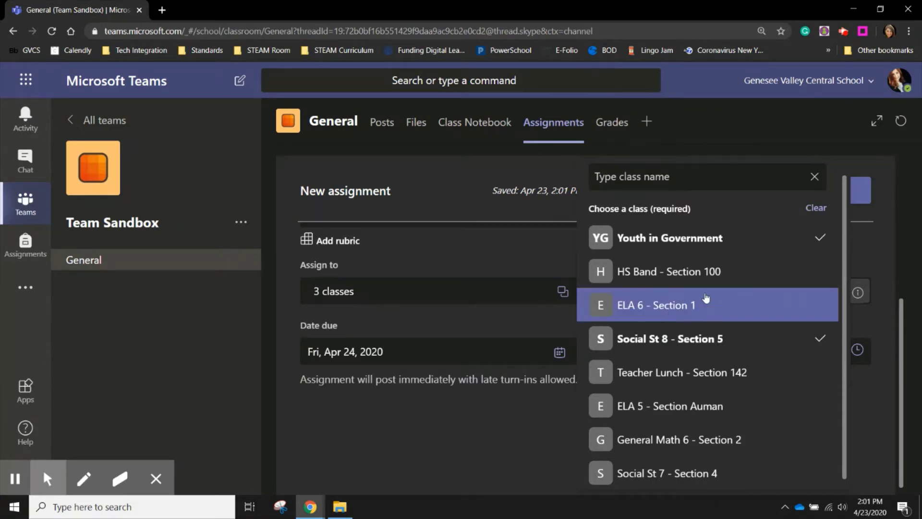
pyautogui.click(821, 340)
pyautogui.click(822, 238)
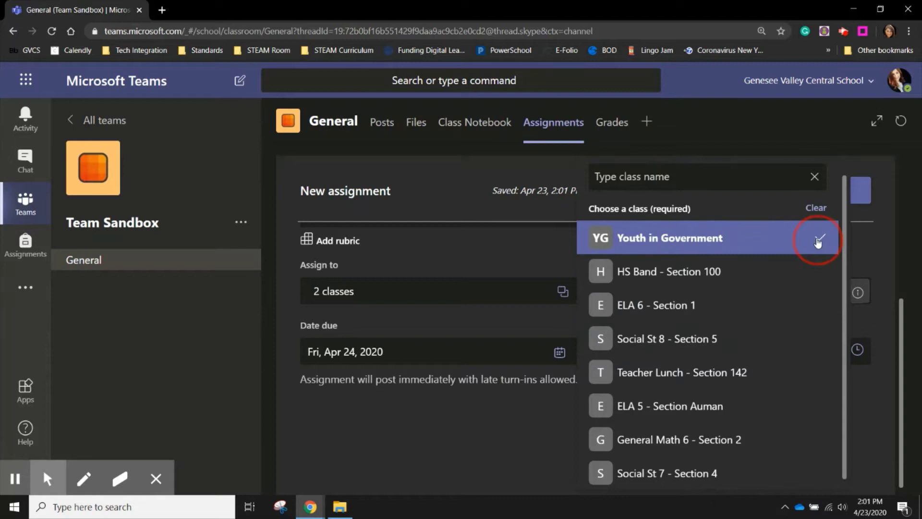
pyautogui.click(495, 444)
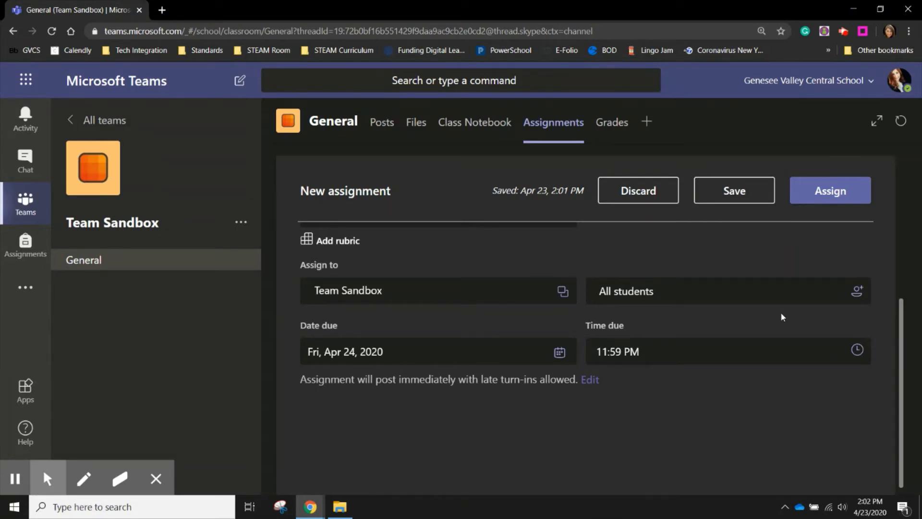
# Check which individual students can be chosen for the assignment, and set the due date to Fri, May 1, 2020.
pyautogui.click(857, 292)
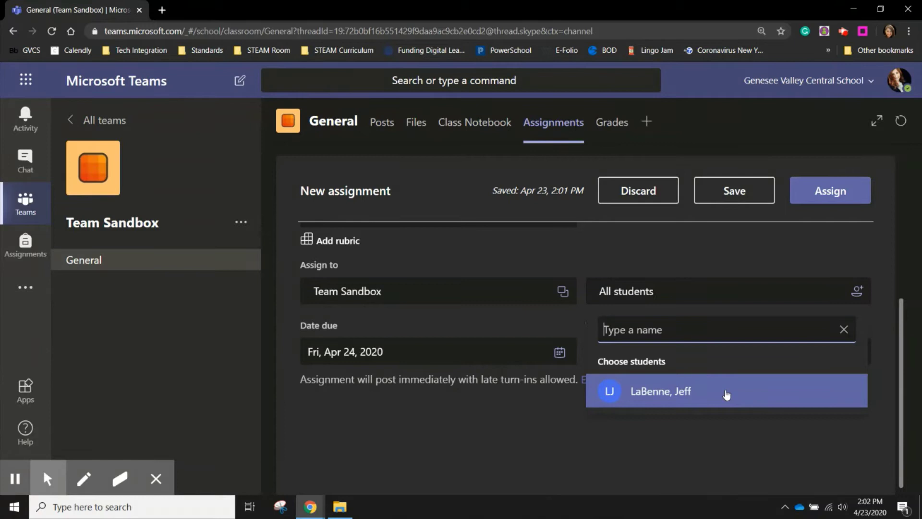
pyautogui.click(444, 432)
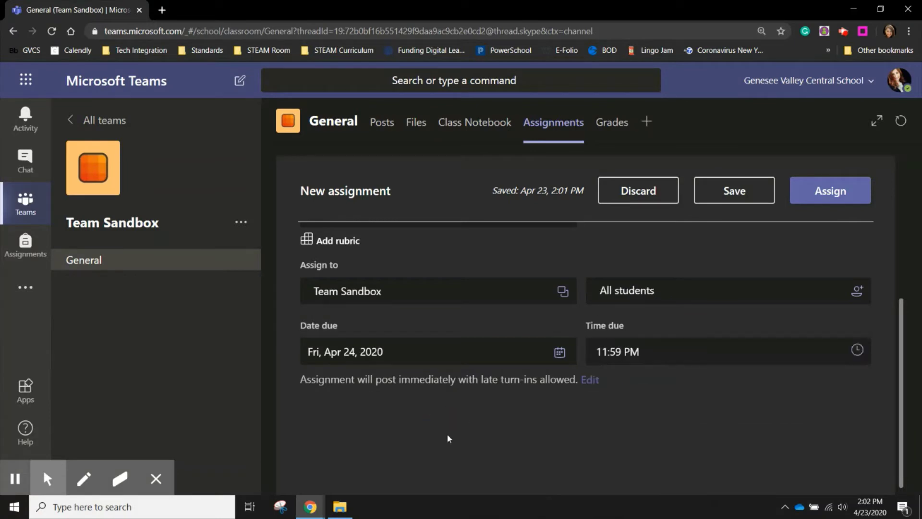
pyautogui.click(556, 354)
pyautogui.click(701, 435)
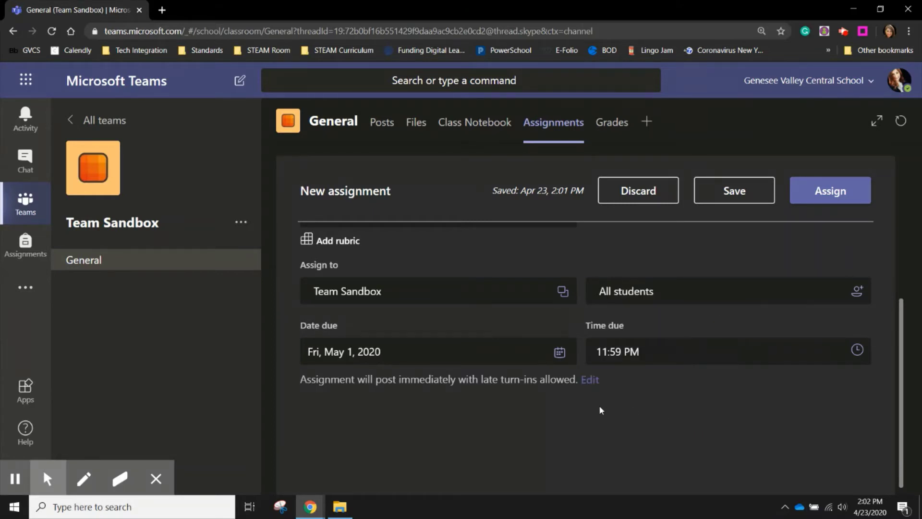
# Edit the assignment timeline to schedule posting in the future, with the post date Mon, Apr 27, 2020.
pyautogui.click(590, 381)
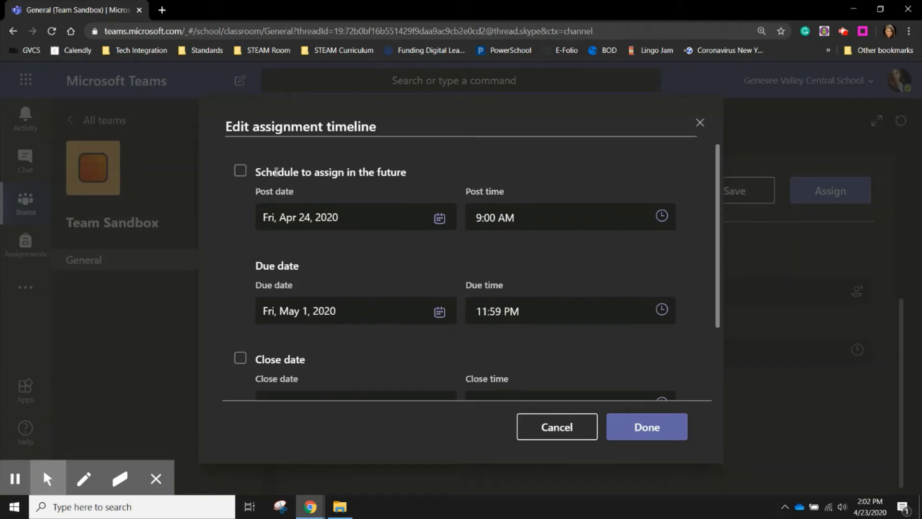
pyautogui.click(240, 173)
pyautogui.click(404, 223)
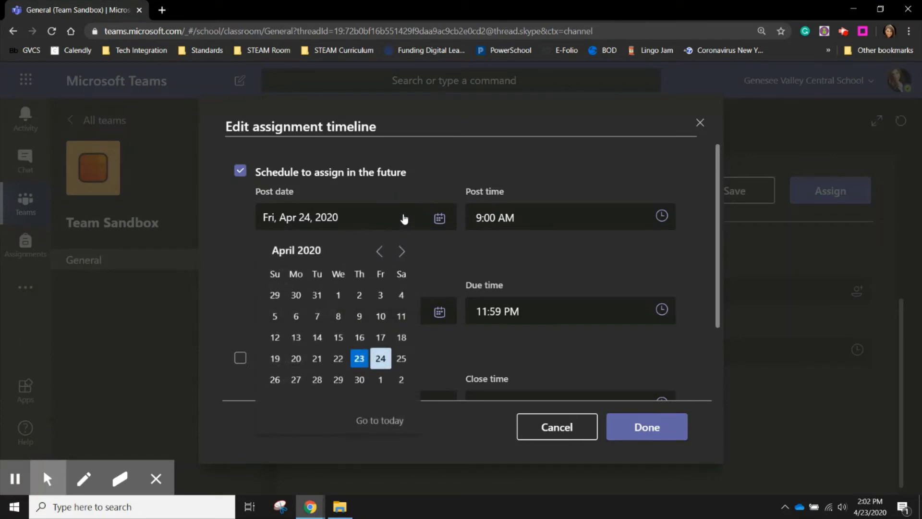
pyautogui.click(297, 380)
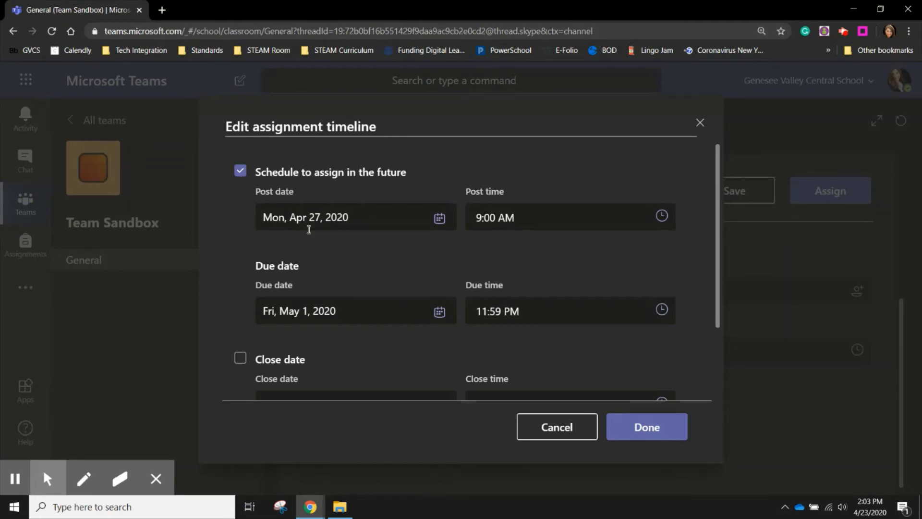
# Enable the close date of Fri, May 1, 2020 at 11:59 PM in the timeline, and schedule the assignment.
pyautogui.scroll(-2, 376, 262)
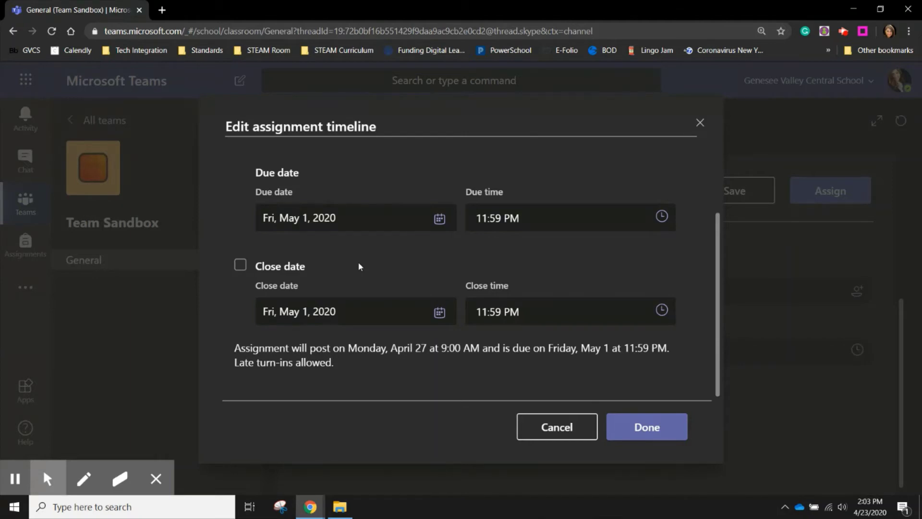
pyautogui.click(239, 268)
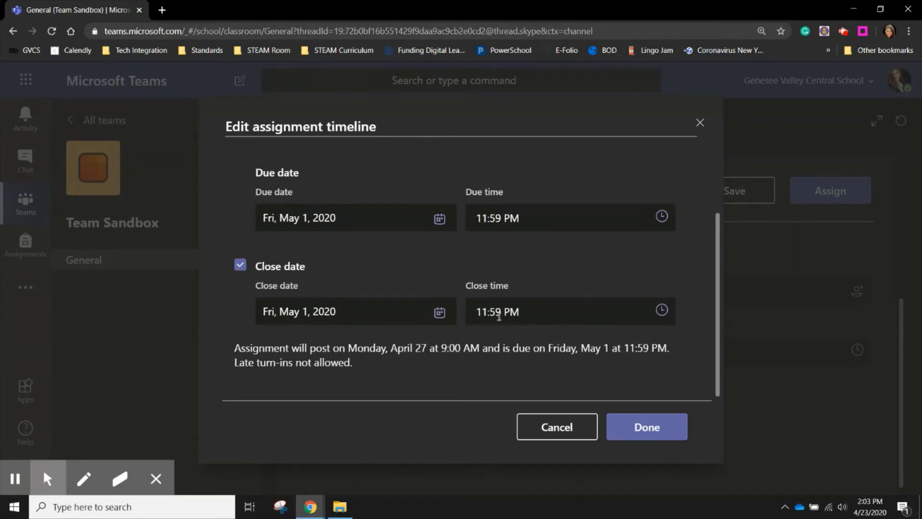
pyautogui.click(656, 437)
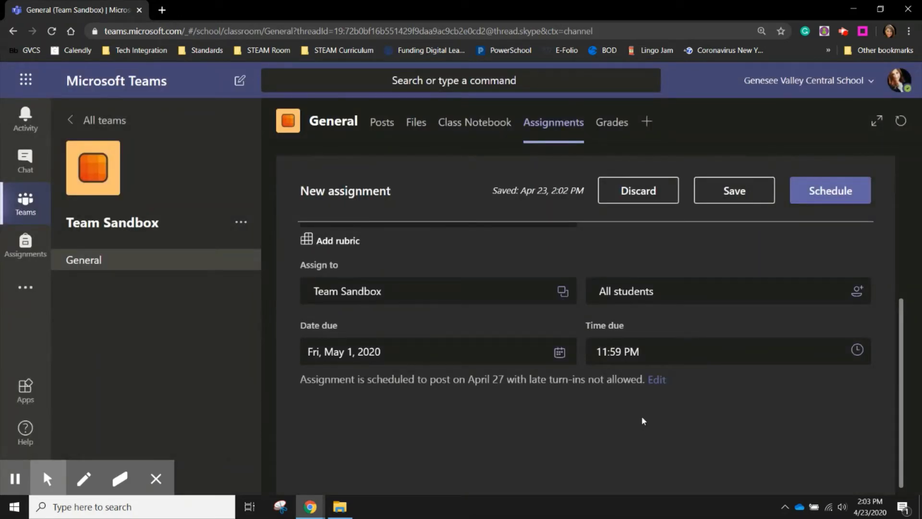
pyautogui.scroll(5, 648, 415)
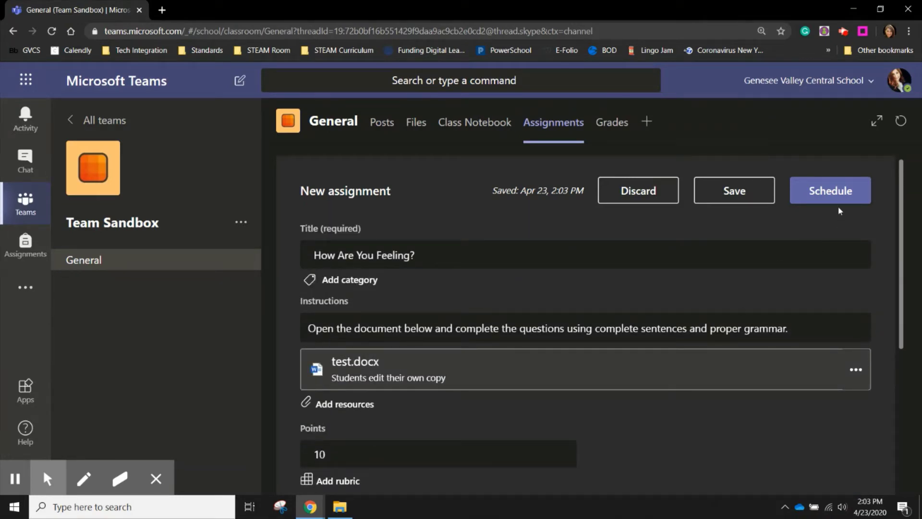
pyautogui.click(838, 202)
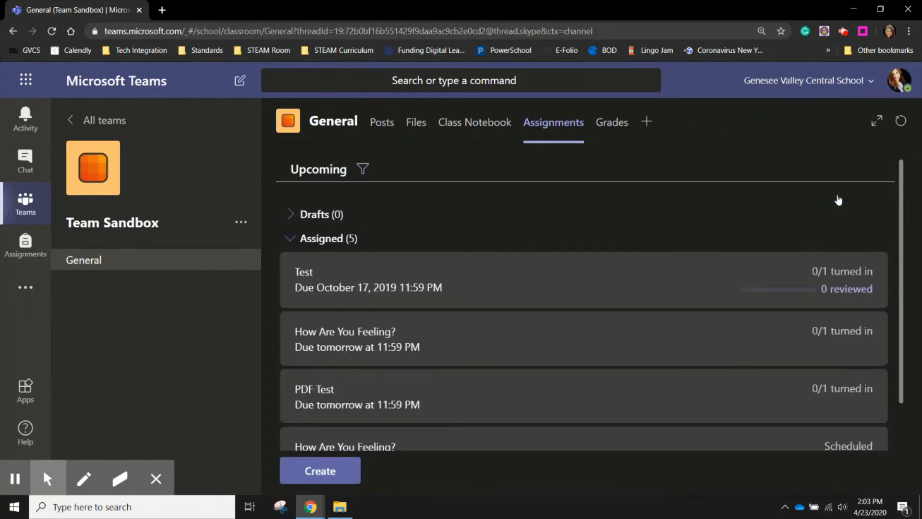
# Open the scheduled "How Are You Feeling?" assignment for editing and review its instructions, attachment, points and dates.
pyautogui.scroll(-3, 651, 298)
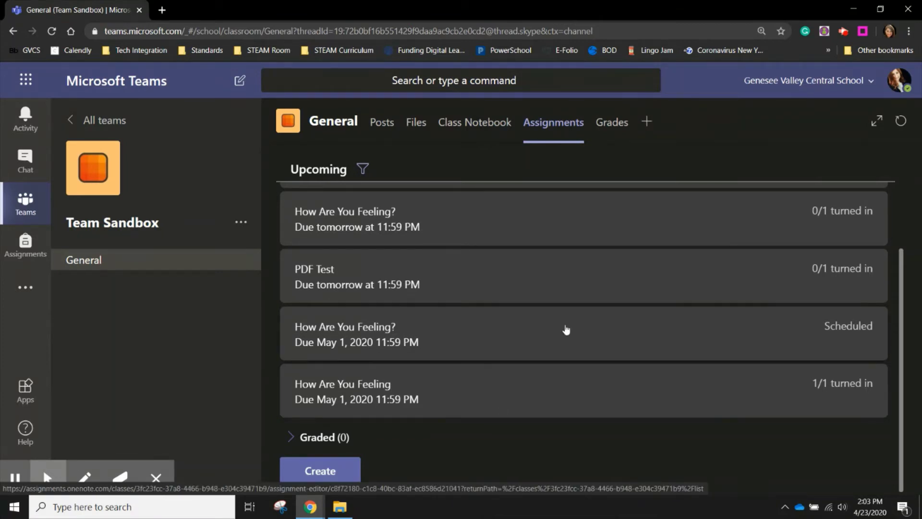
pyautogui.click(425, 338)
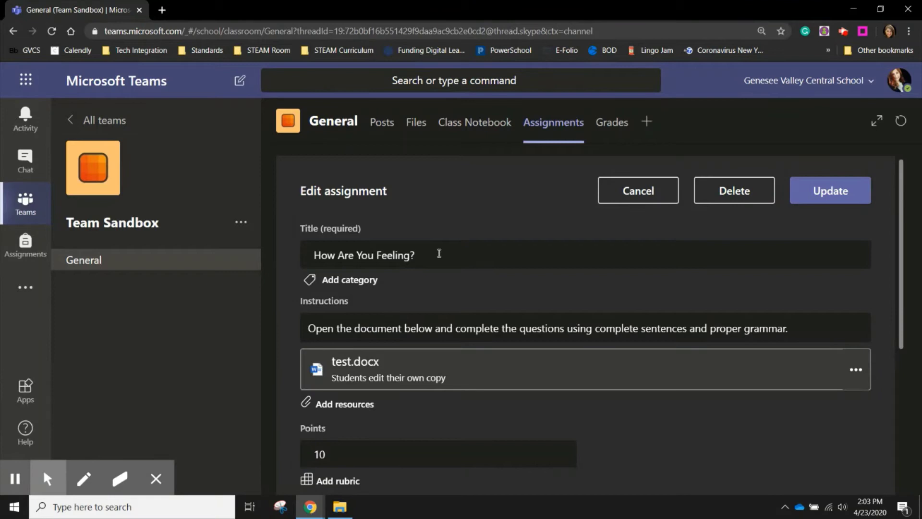
pyautogui.scroll(-4, 442, 321)
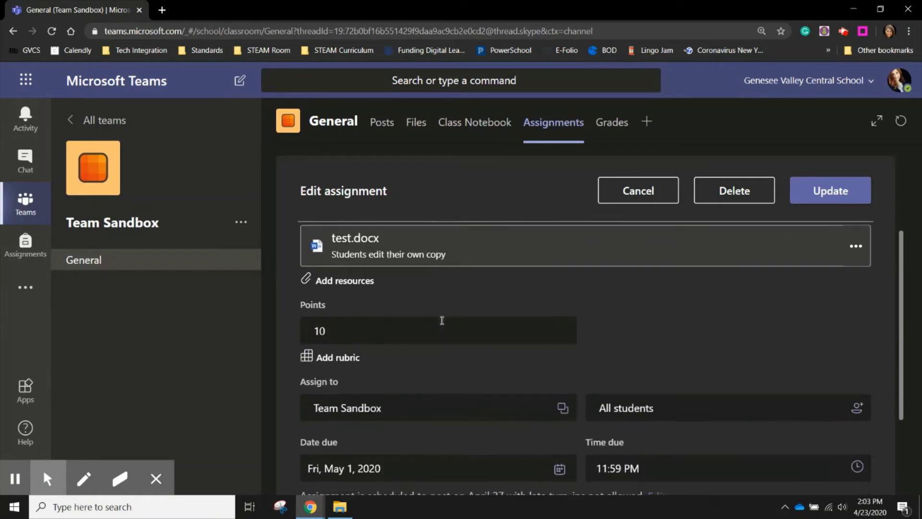
pyautogui.scroll(-1, 442, 321)
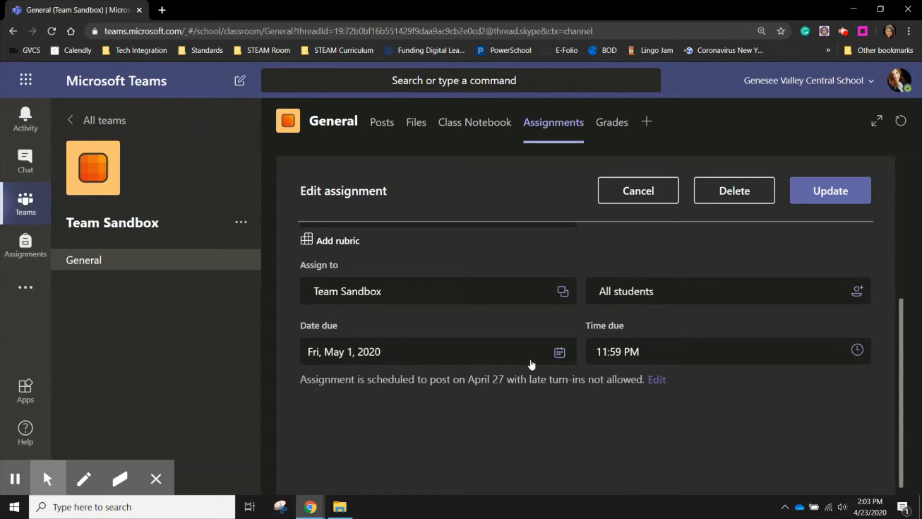
pyautogui.scroll(2, 535, 361)
pyautogui.scroll(1, 537, 358)
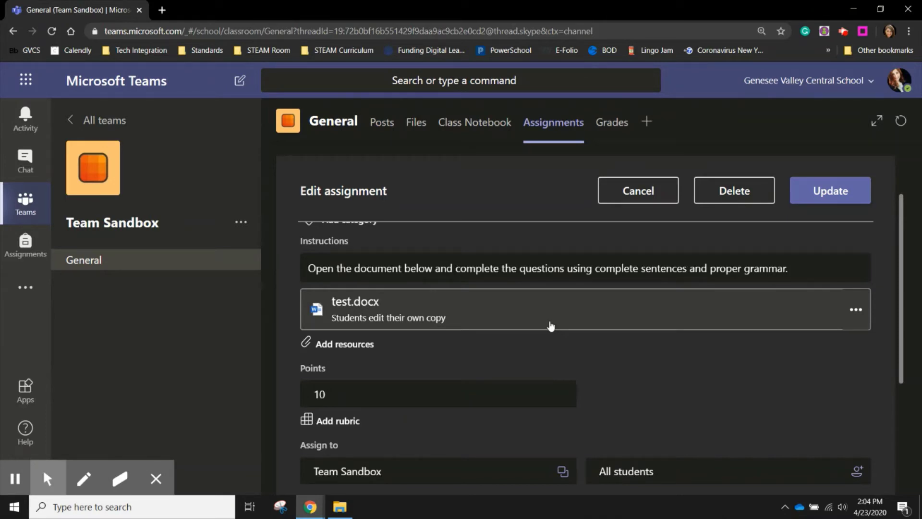
# Add the line "Tell me something you did yesterday that was fun with your family!" below "How are you feeling?" in the attached test.docx and update the assignment.
pyautogui.click(856, 312)
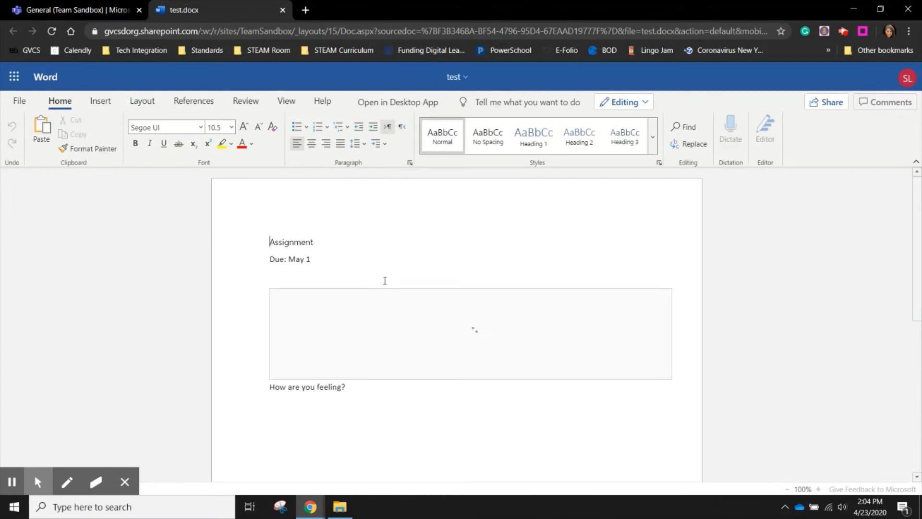
pyautogui.click(381, 277)
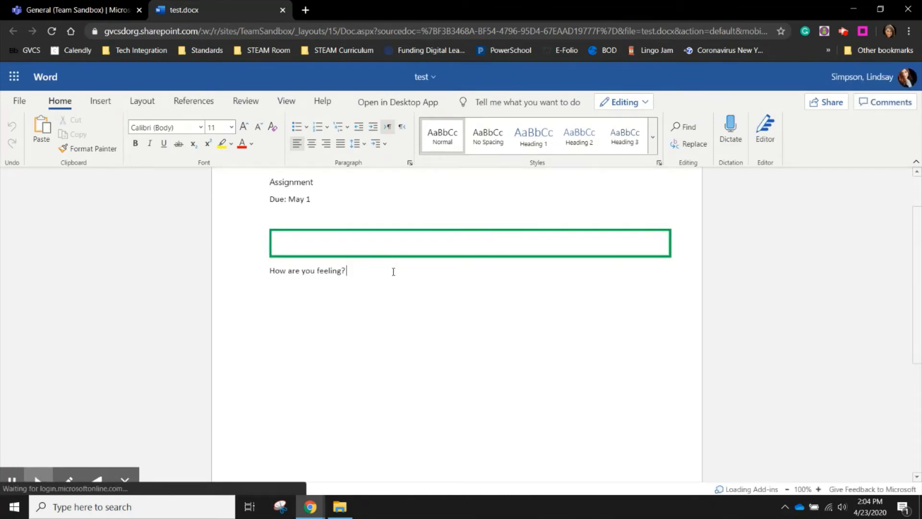
pyautogui.press('Return')
pyautogui.press('Return')
pyautogui.write('Tell')
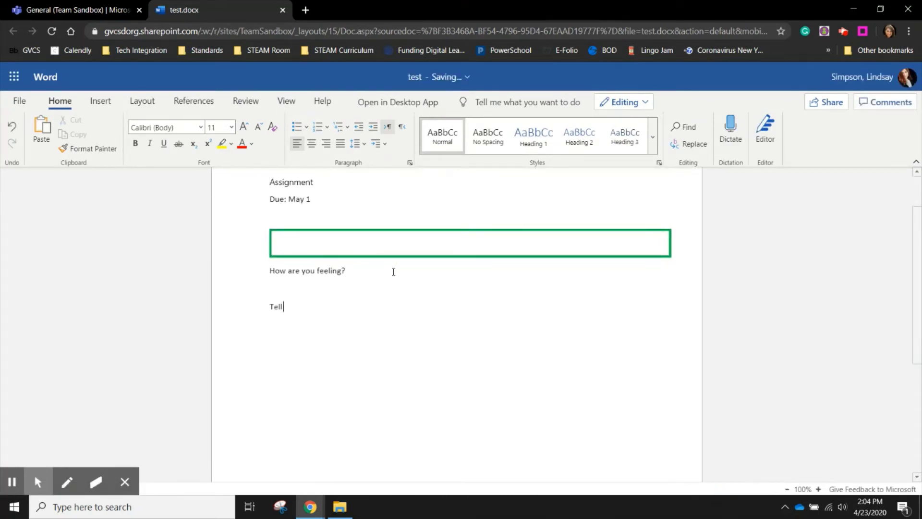
pyautogui.write(' me something you did yesterday t')
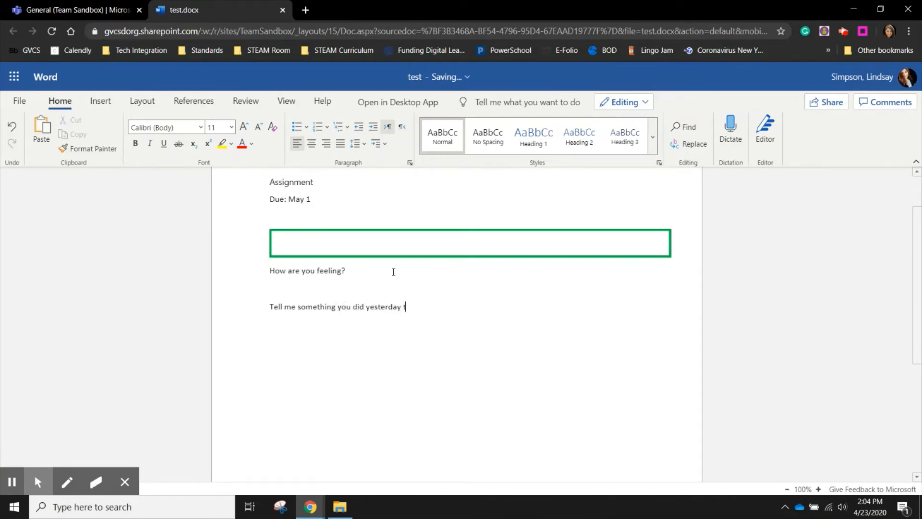
pyautogui.write('hat was fun with your family!')
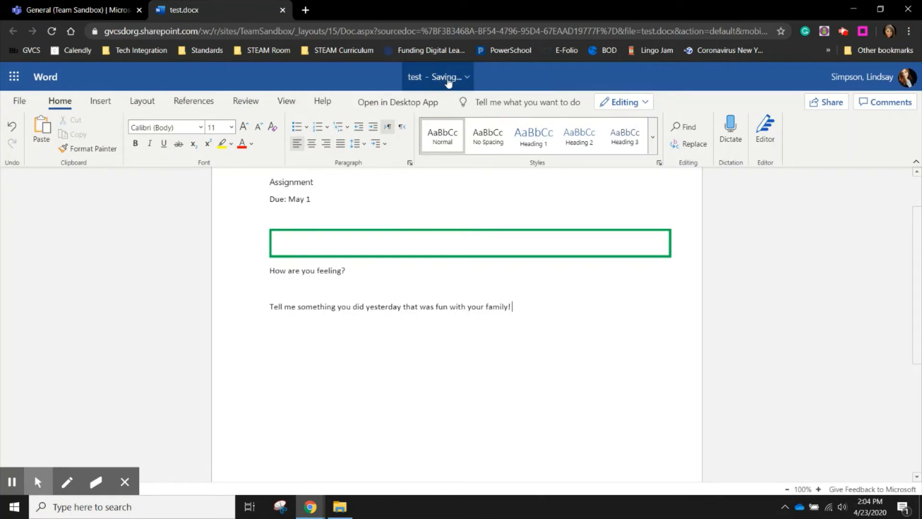
pyautogui.click(283, 10)
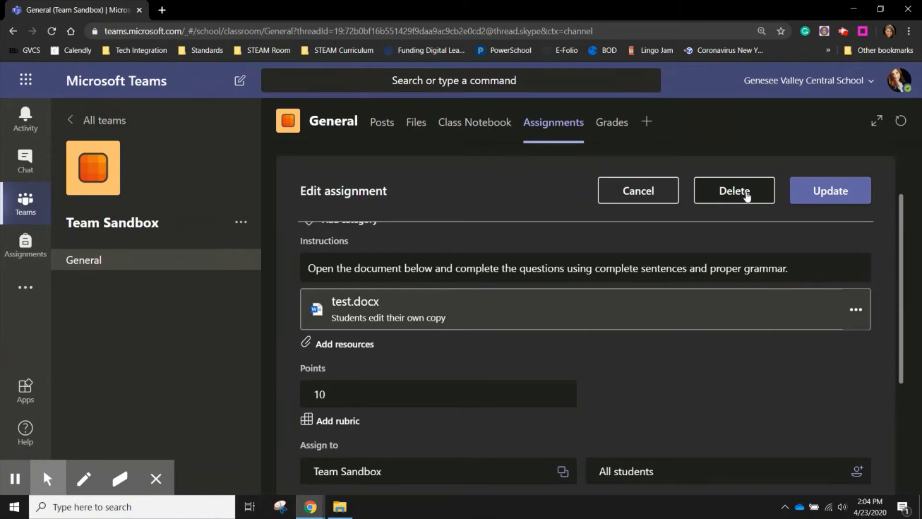
pyautogui.click(803, 193)
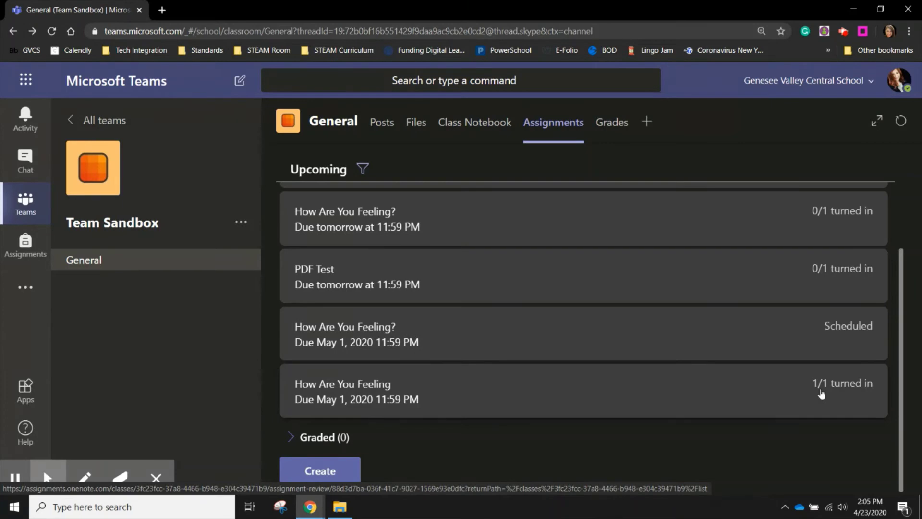
# Open the turned-in "How Are You Feeling" work and enter the feedback "Thank you so much for completing this assignment! I am glad you are doing well.".
pyautogui.click(402, 398)
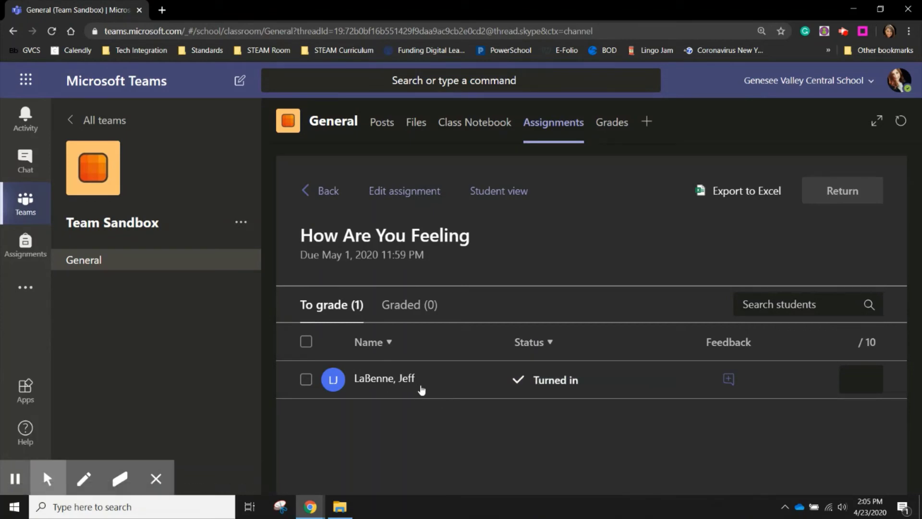
pyautogui.click(557, 384)
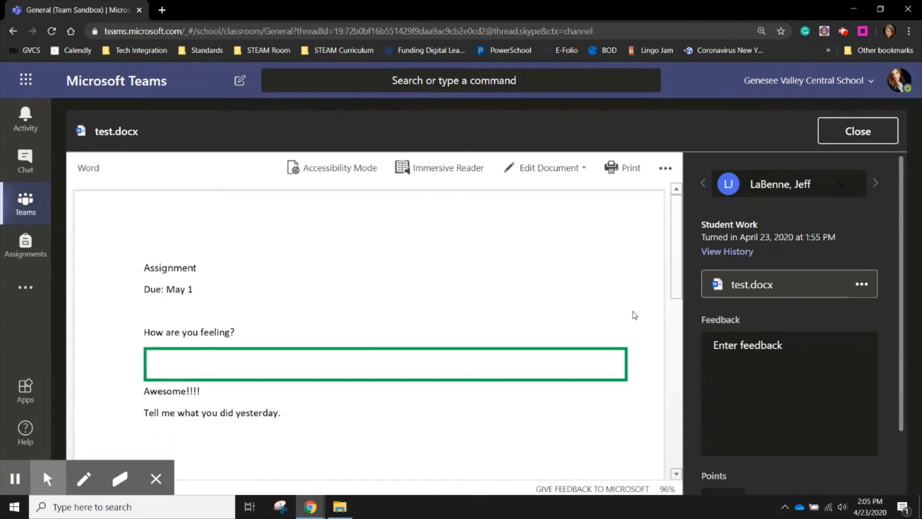
pyautogui.click(760, 357)
pyautogui.write('T')
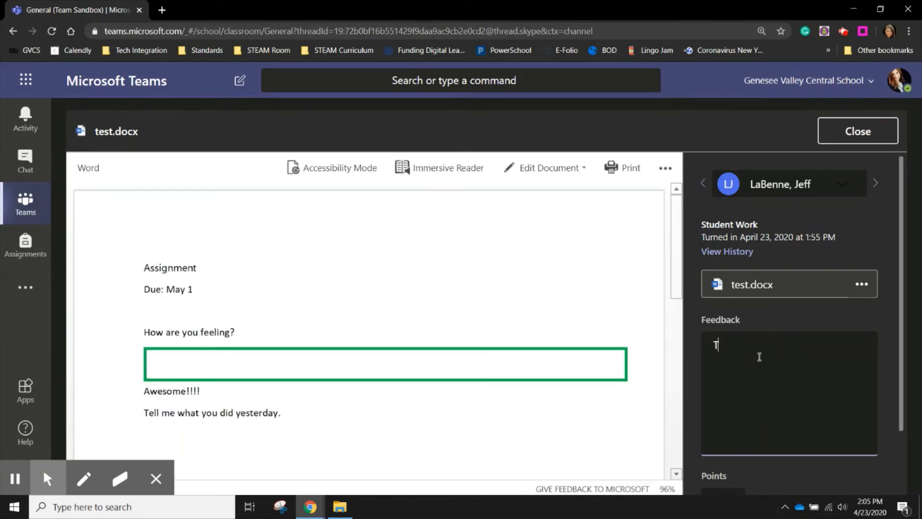
pyautogui.write('hank you so much')
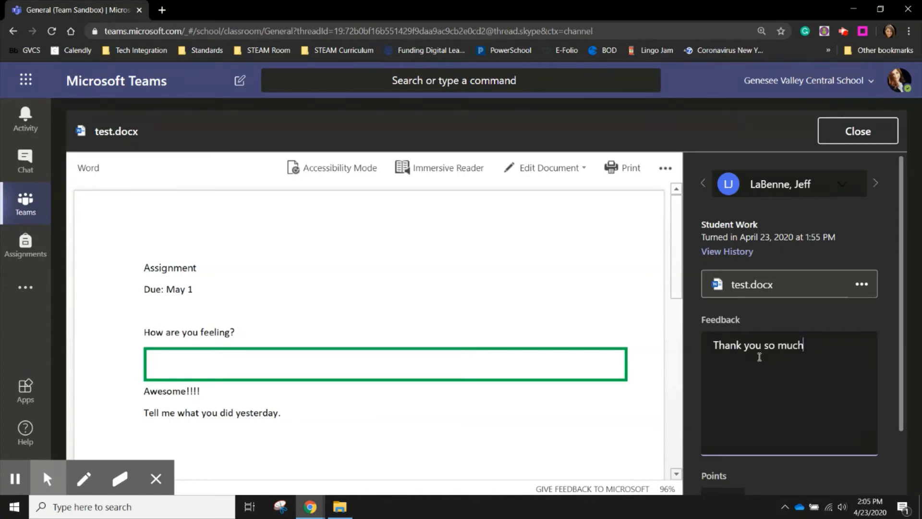
pyautogui.write(' for completing')
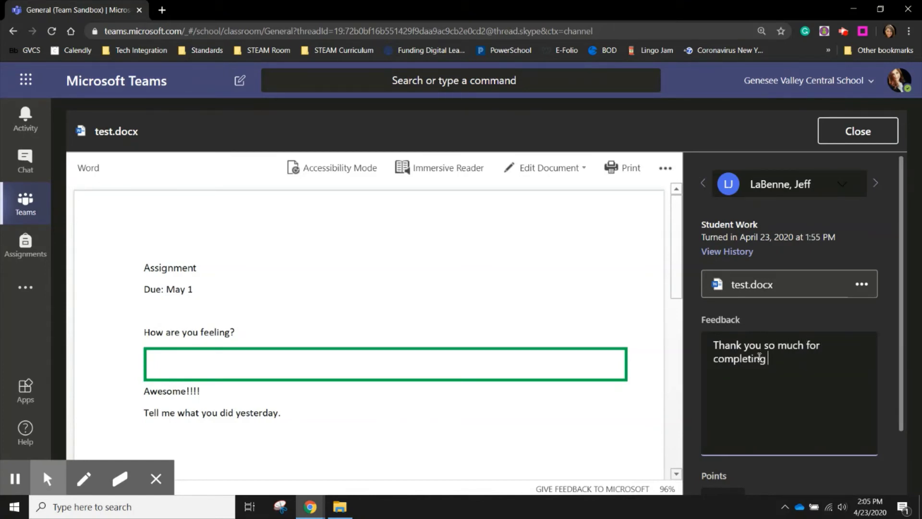
pyautogui.write(' this assignment')
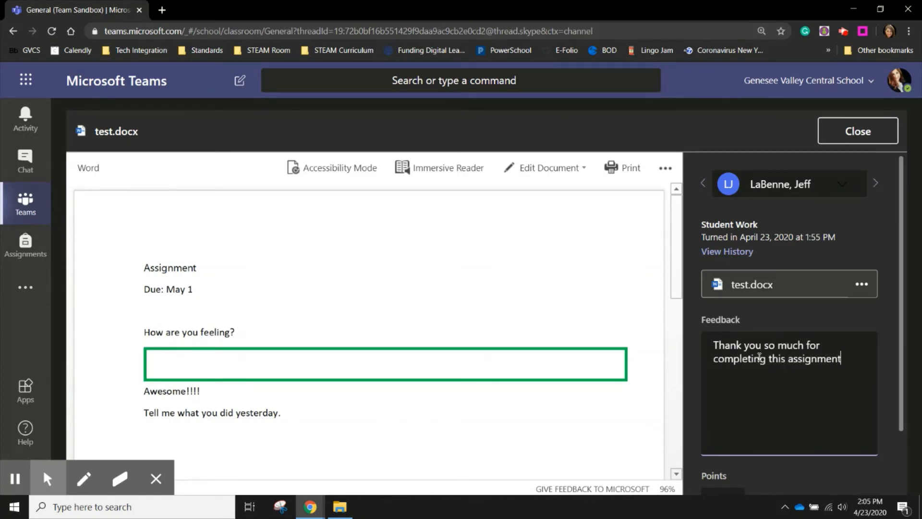
pyautogui.write('! I am glad you are doing well.')
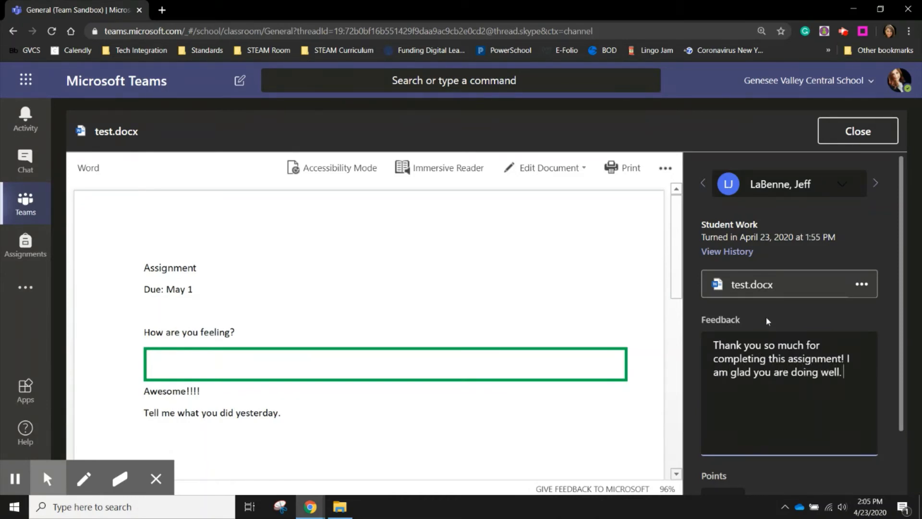
# Give the student's work 10 points and return it to the student.
pyautogui.scroll(-2, 766, 365)
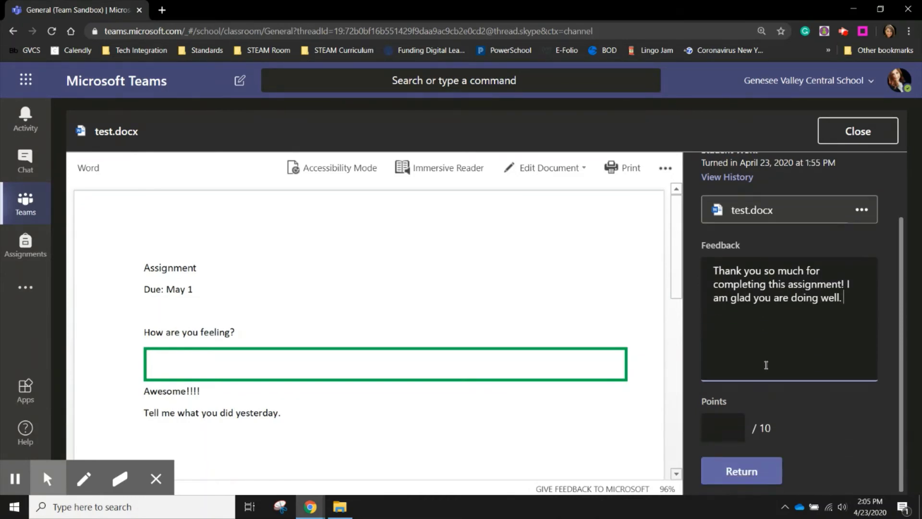
pyautogui.click(739, 426)
pyautogui.write('10')
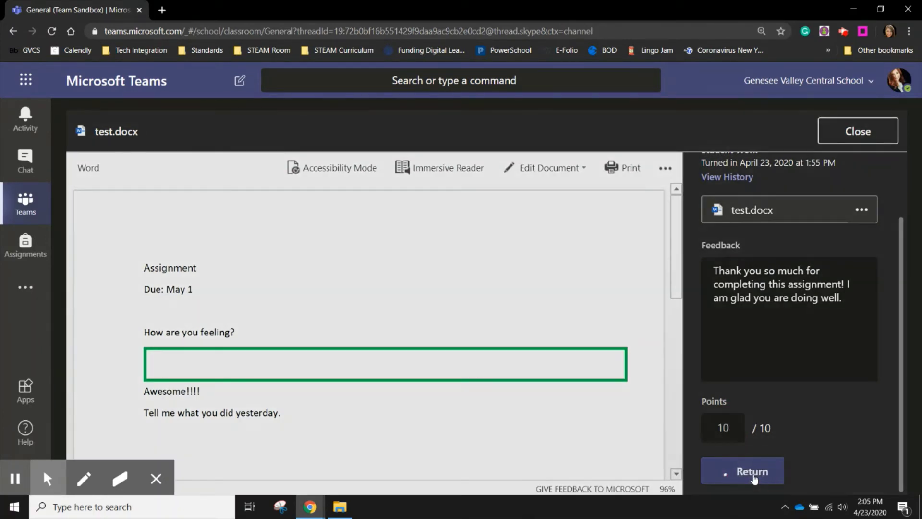
pyautogui.click(753, 475)
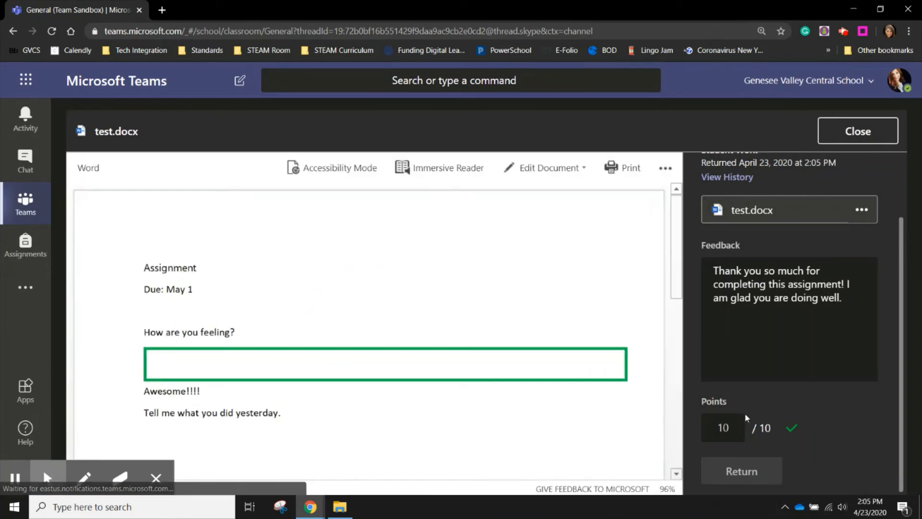
# Close the student's work and check the Graded and To grade lists of the "How Are You Feeling" assignment.
pyautogui.click(848, 136)
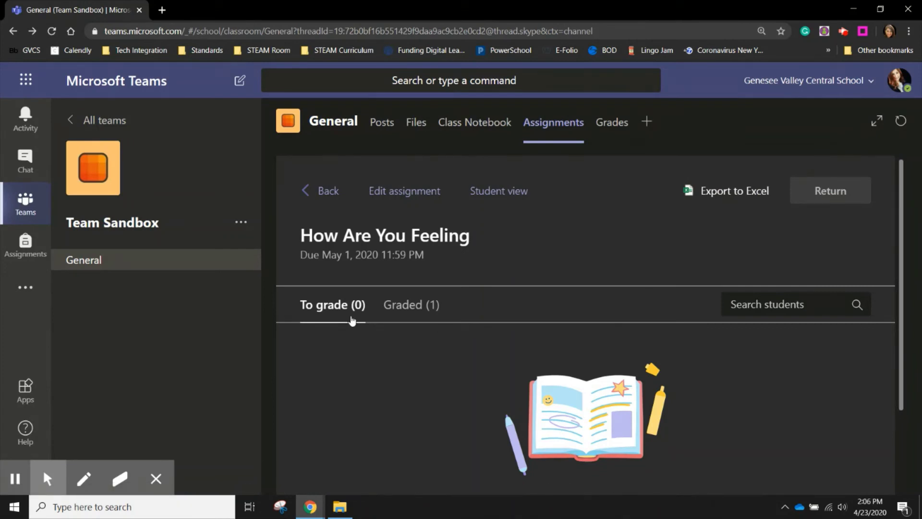
pyautogui.click(414, 311)
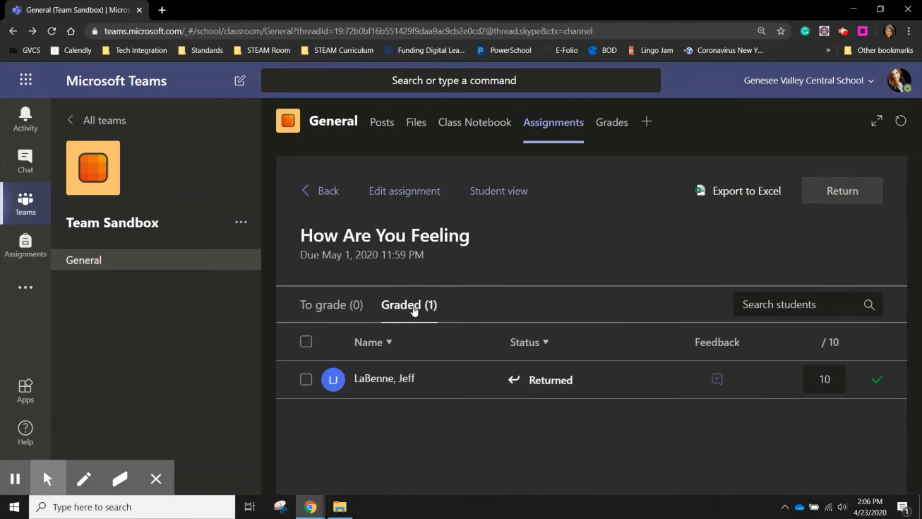
pyautogui.click(337, 311)
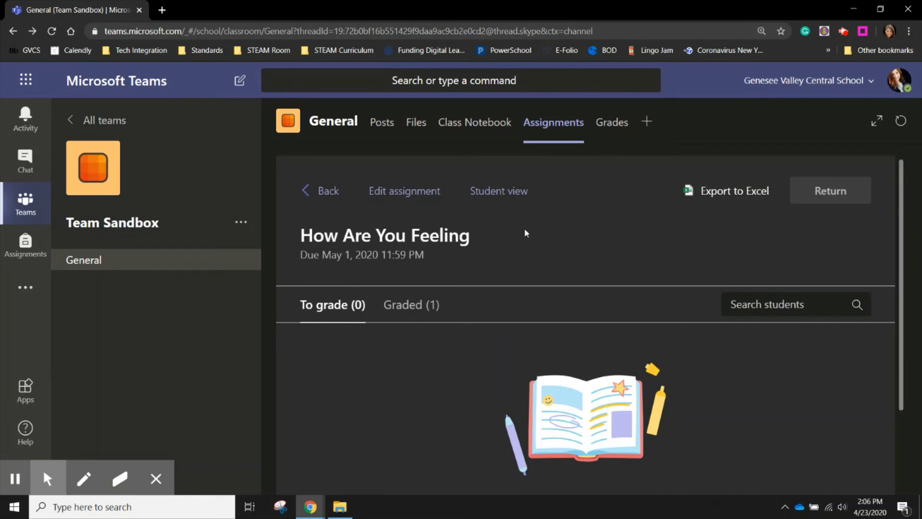
# Preview the "How Are You Feeling" assignment in the student view and open it in Immersive Reader.
pyautogui.click(519, 194)
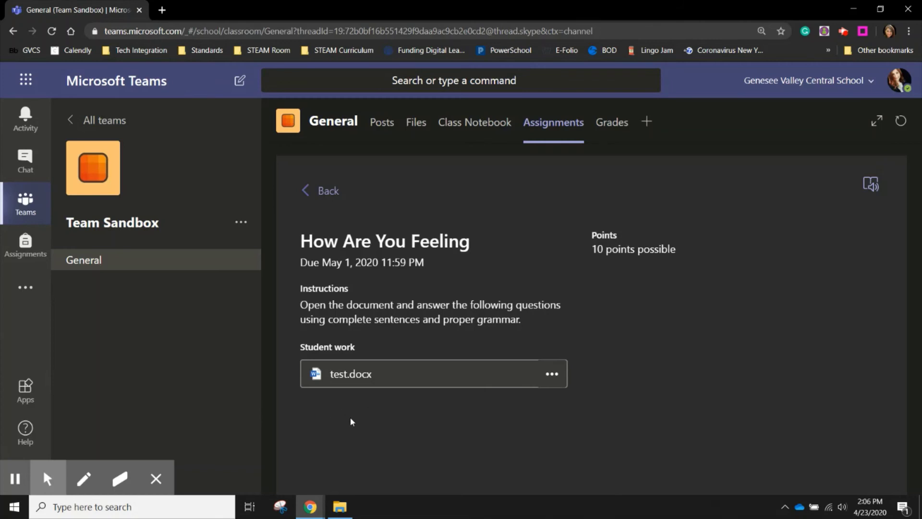
pyautogui.click(873, 190)
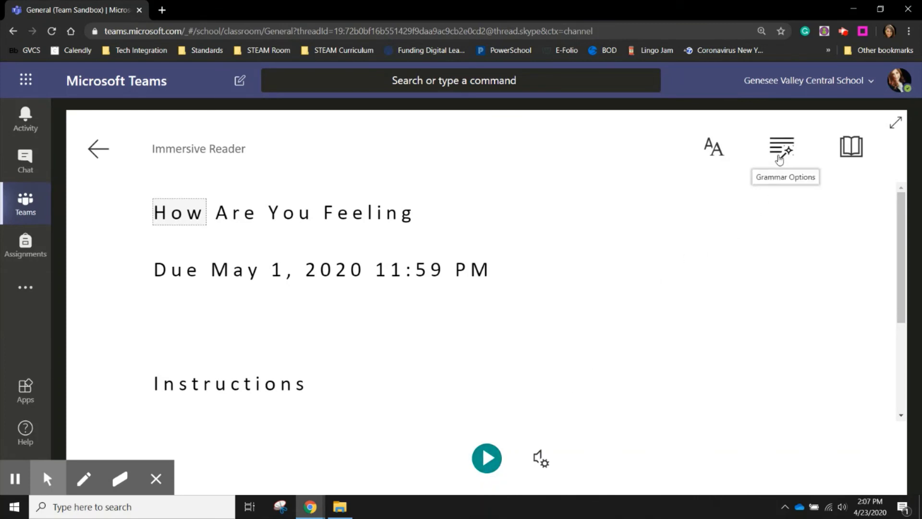
# Check the text preferences in Immersive Reader and try noun and adverb highlighting, switching each on and back off.
pyautogui.click(711, 157)
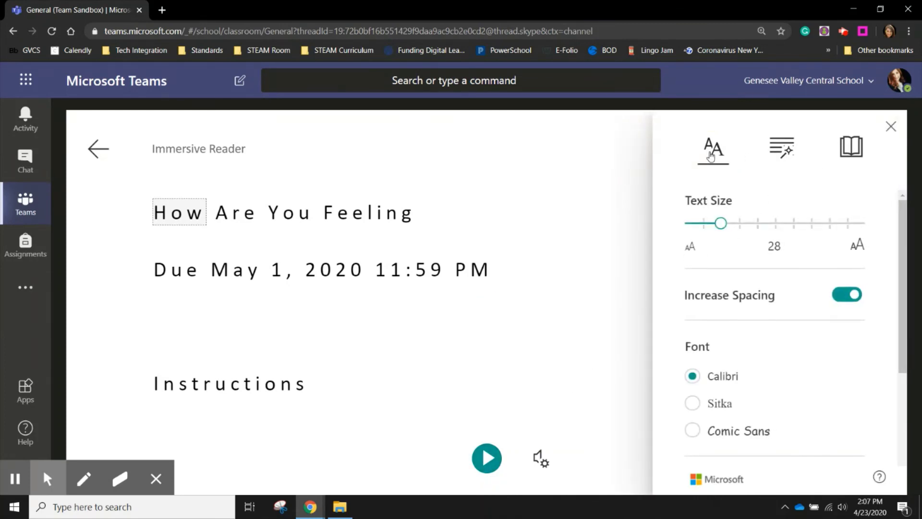
pyautogui.moveTo(719, 223)
pyautogui.mouseDown()
pyautogui.moveTo(812, 231)
pyautogui.moveTo(734, 232)
pyautogui.mouseUp()
pyautogui.click(782, 146)
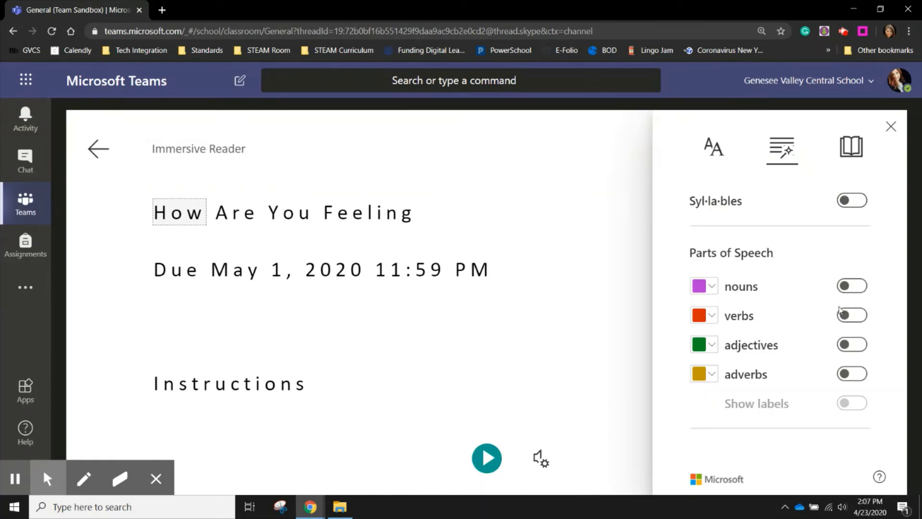
pyautogui.click(848, 294)
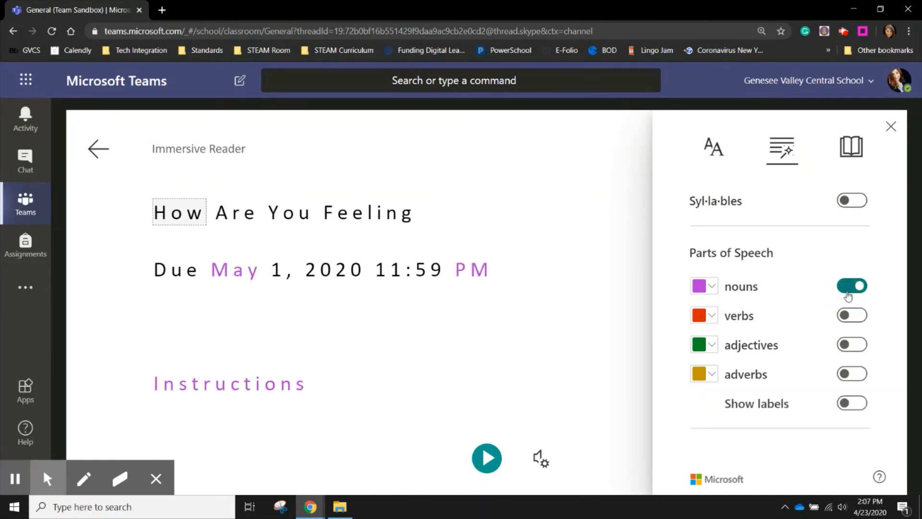
pyautogui.click(849, 288)
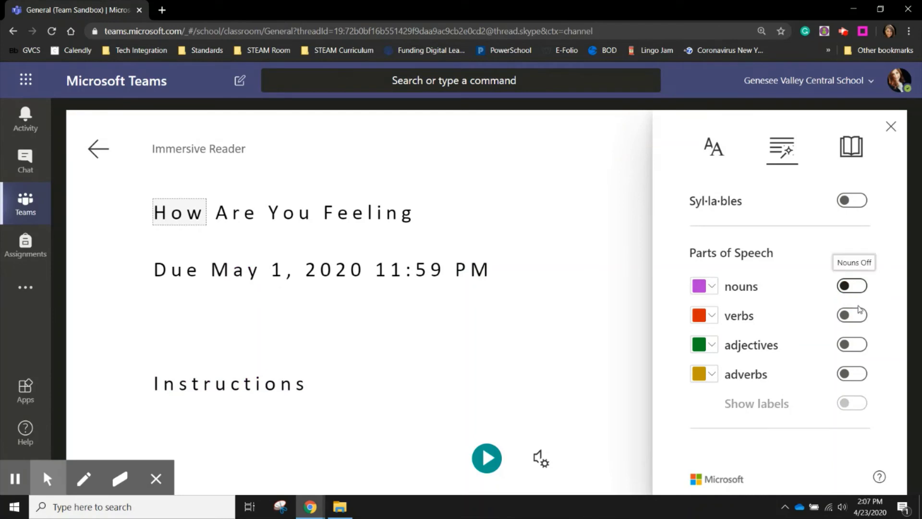
pyautogui.click(850, 377)
pyautogui.click(850, 377)
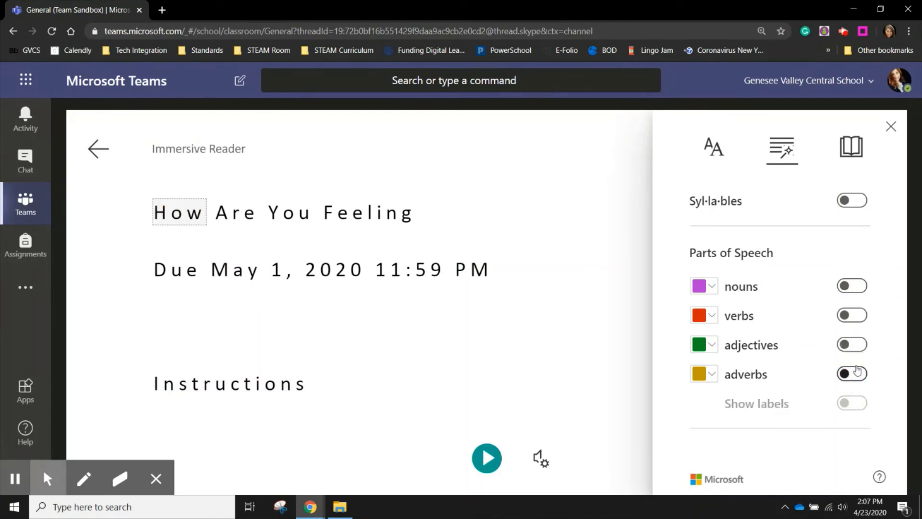
# Turn on Line Focus in the reading preferences and set the translation language to Chinese Traditional (China).
pyautogui.click(850, 152)
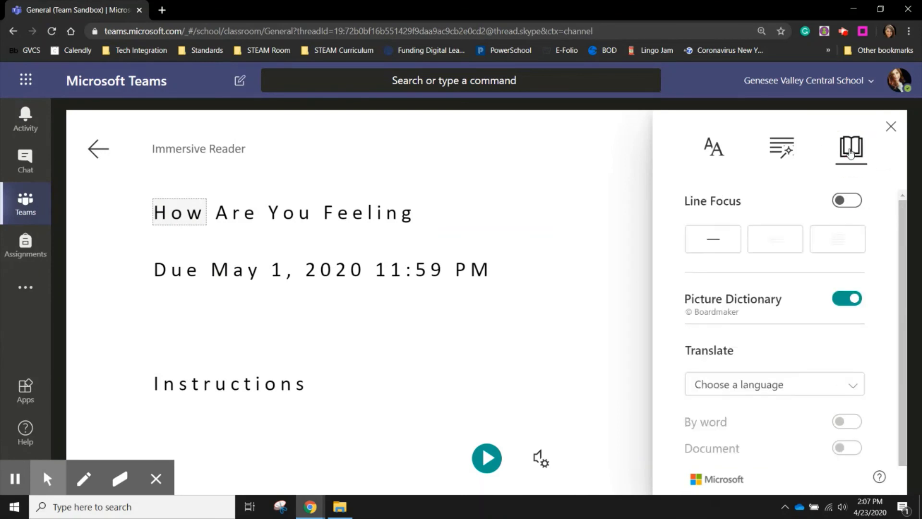
pyautogui.click(844, 201)
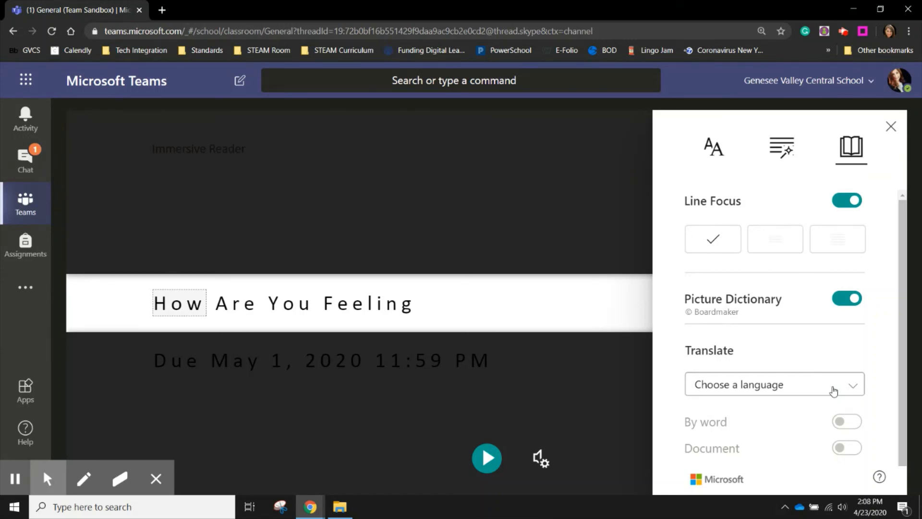
pyautogui.click(834, 391)
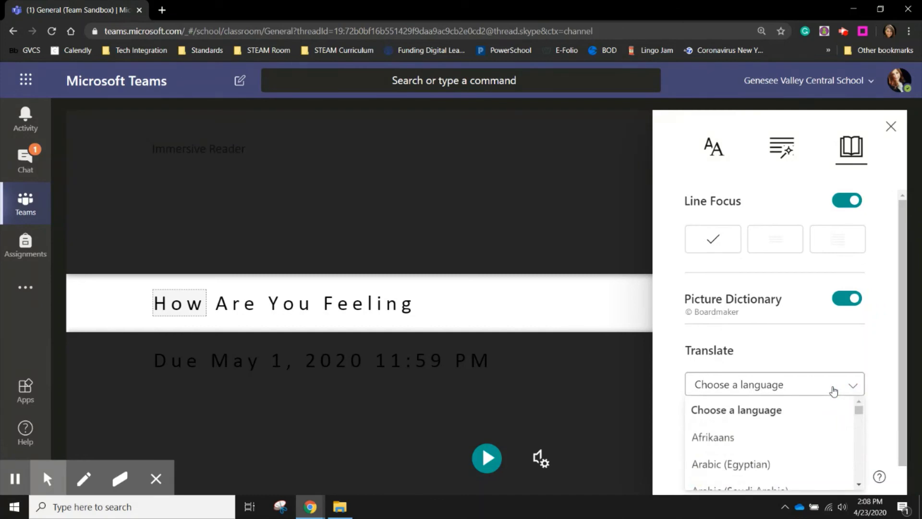
pyautogui.scroll(-5, 819, 409)
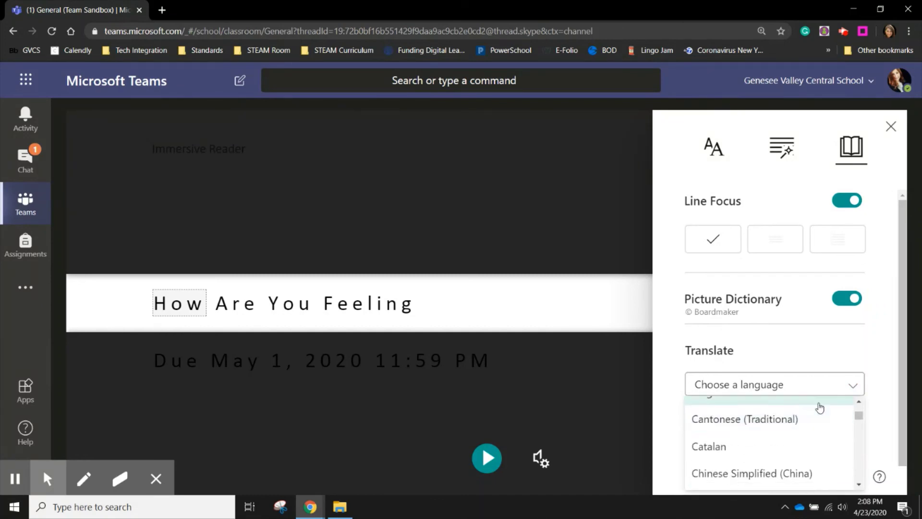
pyautogui.scroll(-3, 801, 436)
pyautogui.scroll(1, 801, 433)
pyautogui.scroll(-2, 802, 427)
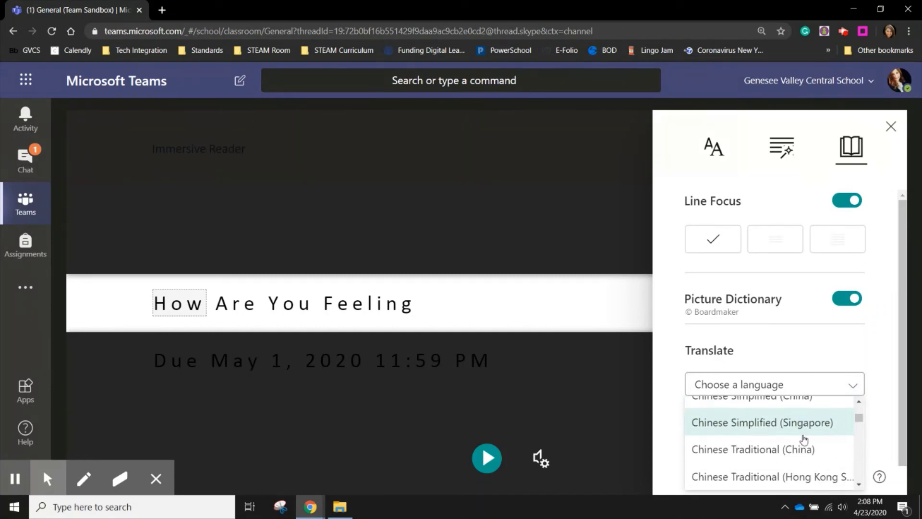
pyautogui.click(804, 409)
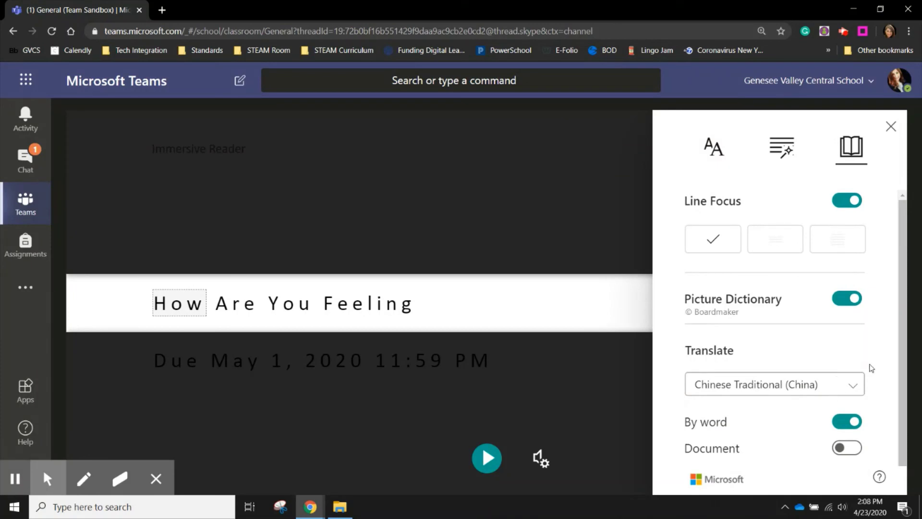
pyautogui.moveTo(898, 375); pyautogui.dragTo(893, 380)
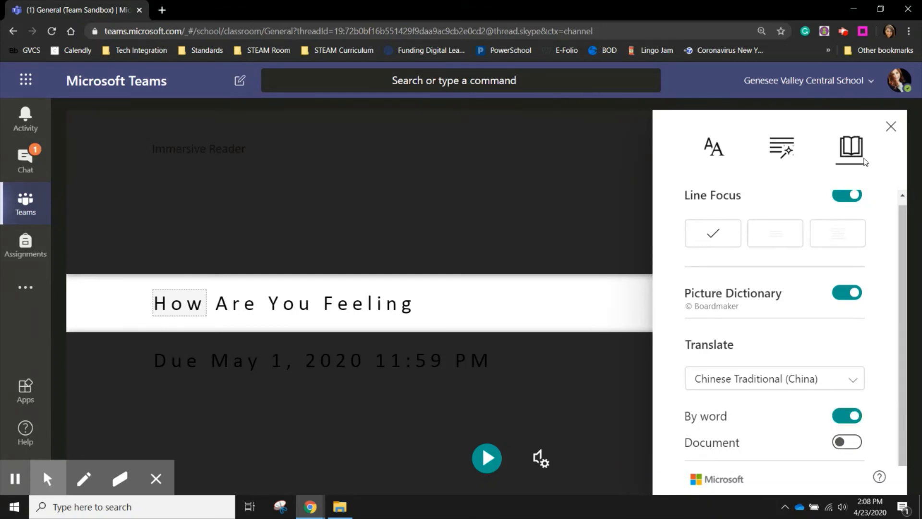
# Leave Immersive Reader for the Team Sandbox assignments list and expand its Graded section.
pyautogui.click(896, 131)
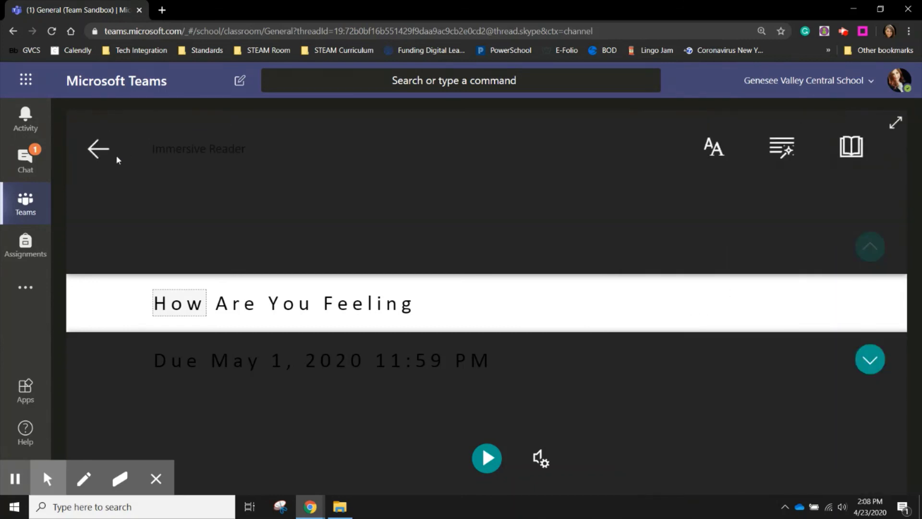
pyautogui.click(98, 148)
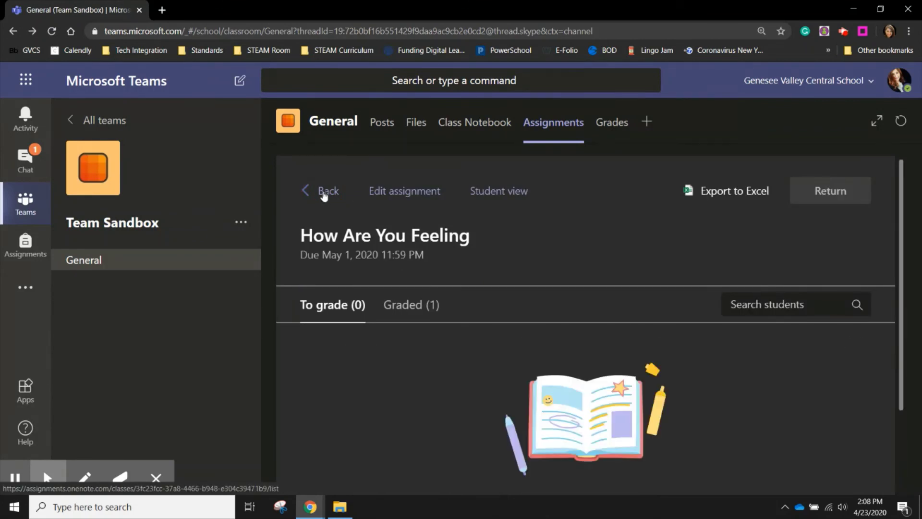
pyautogui.click(321, 193)
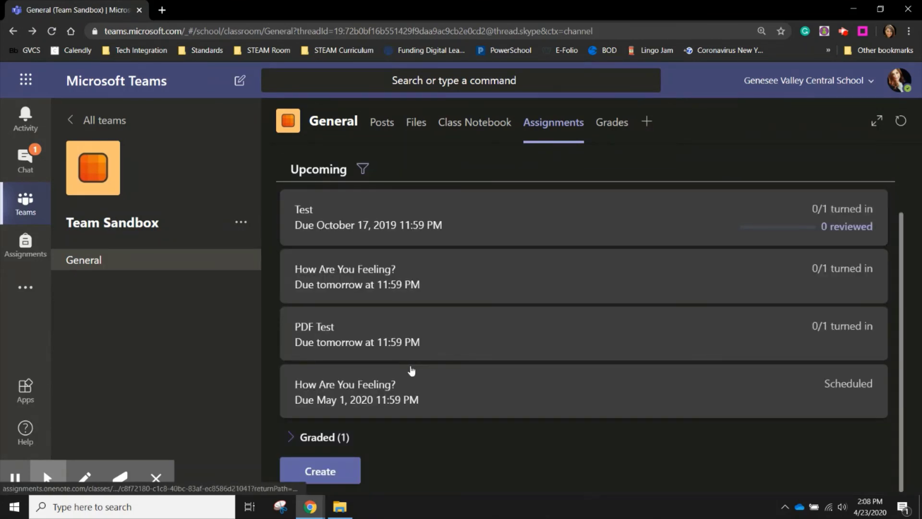
pyautogui.click(329, 438)
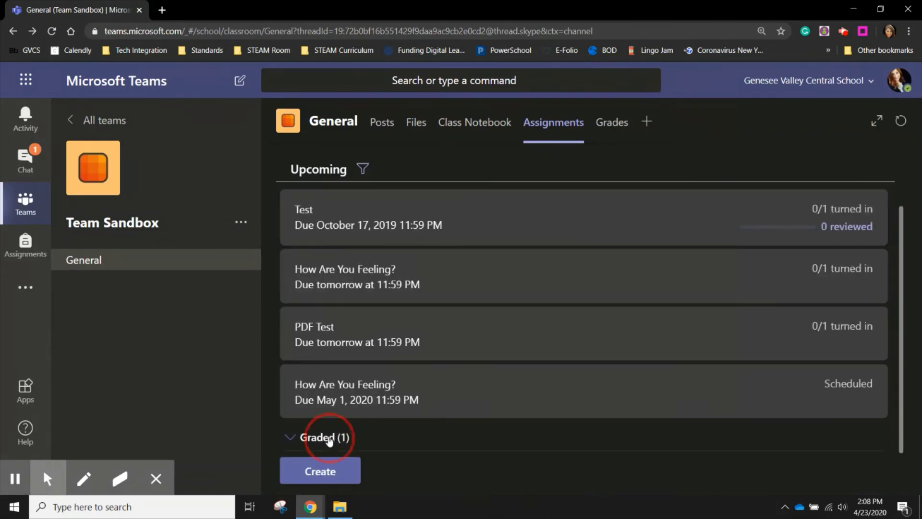